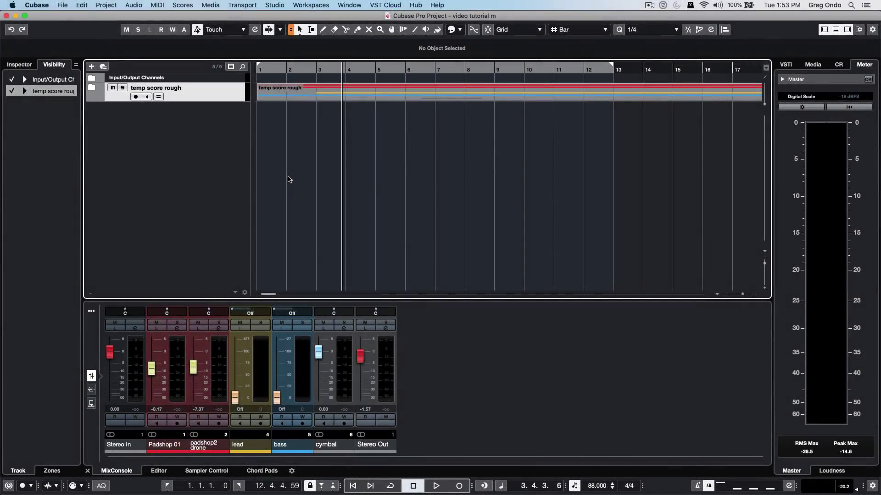
Import Hamburg4.mp4 as a video file, accepting the default import options.
left_click(68, 6)
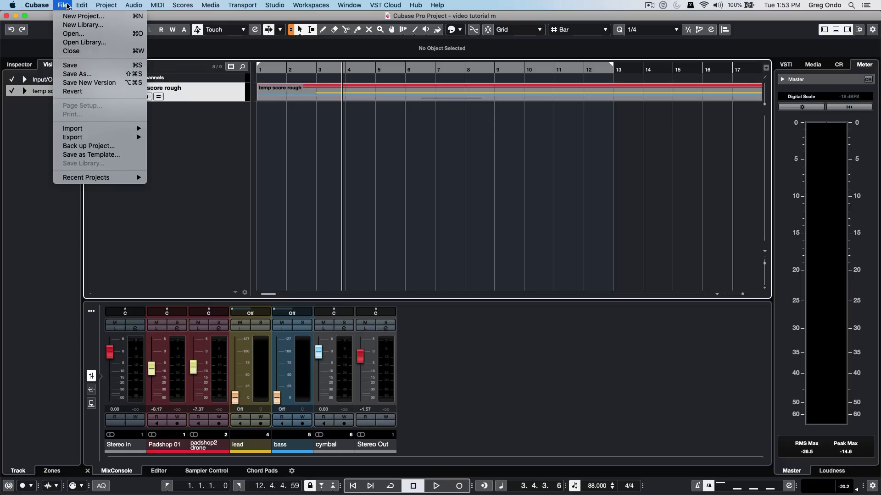
mouse_move(97, 128)
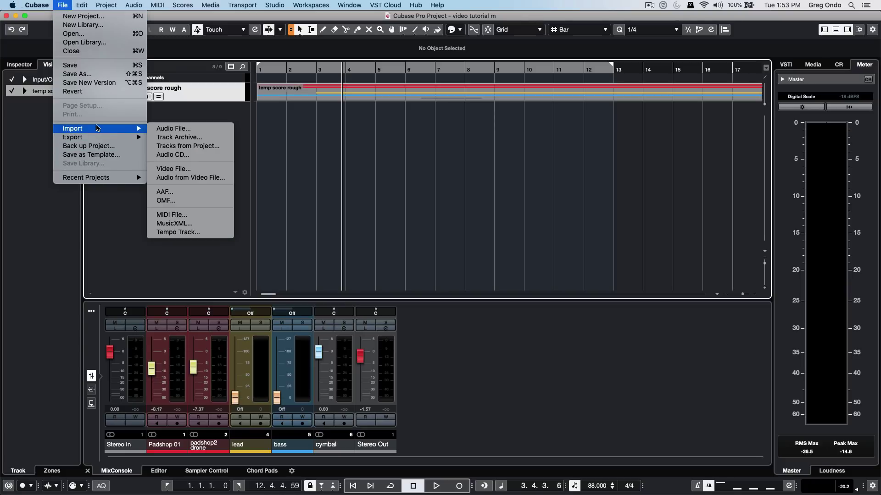
left_click(189, 170)
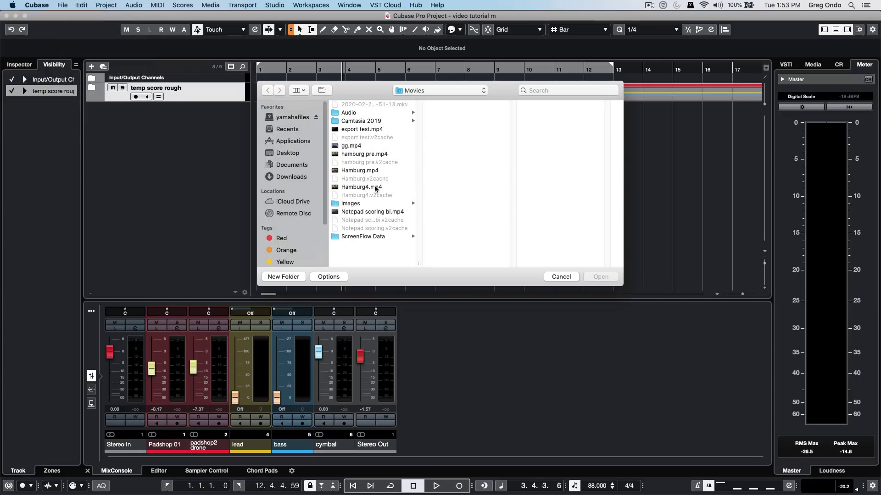
double_click(375, 188)
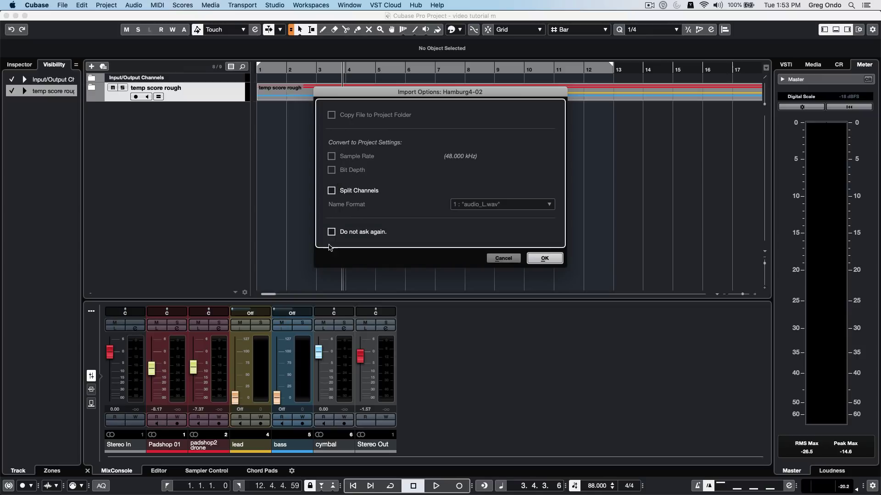
left_click(545, 258)
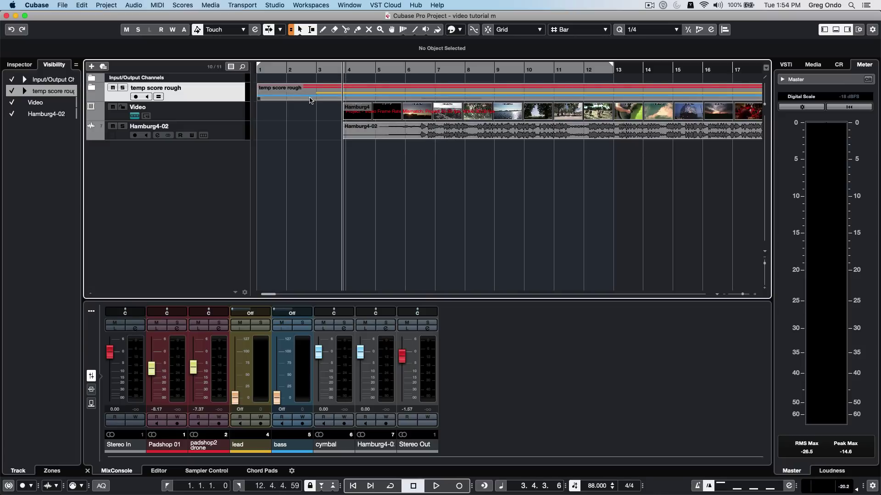
Move the Hamburg4-02 audio event to start at 7.2.1.94, off the video's start.
left_click_drag(314, 70, 318, 33)
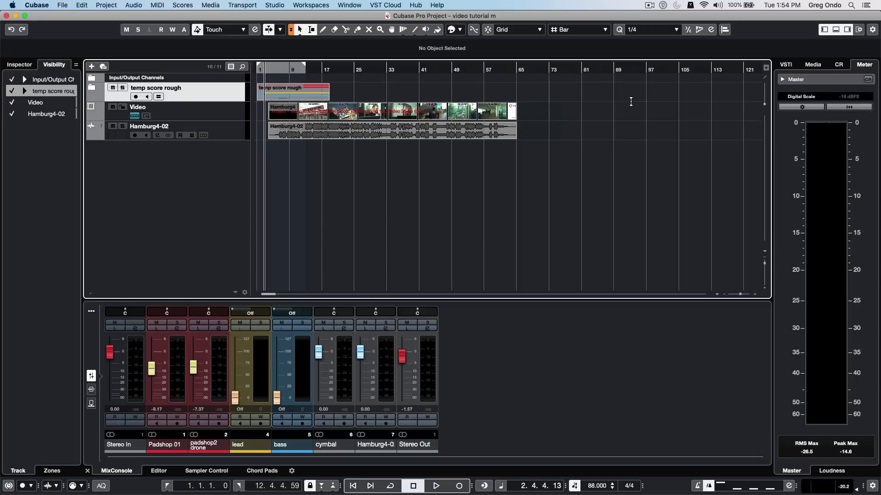
left_click_drag(285, 70, 256, 99)
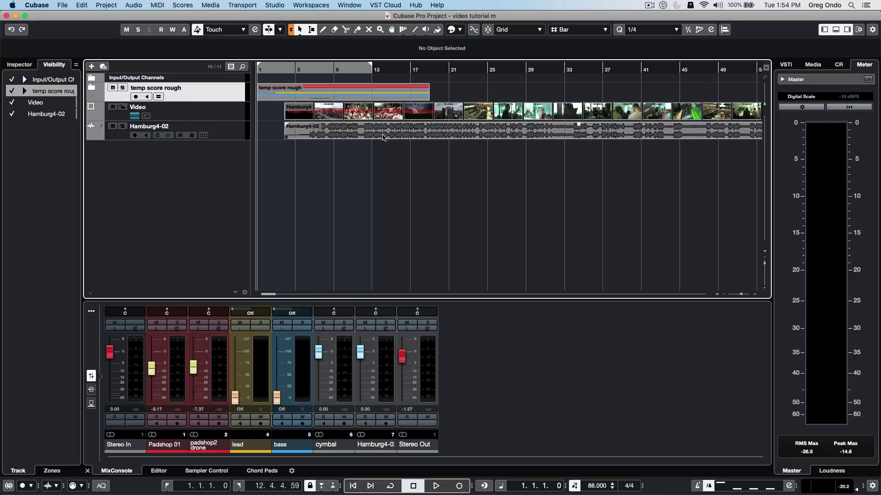
left_click_drag(385, 132, 478, 138)
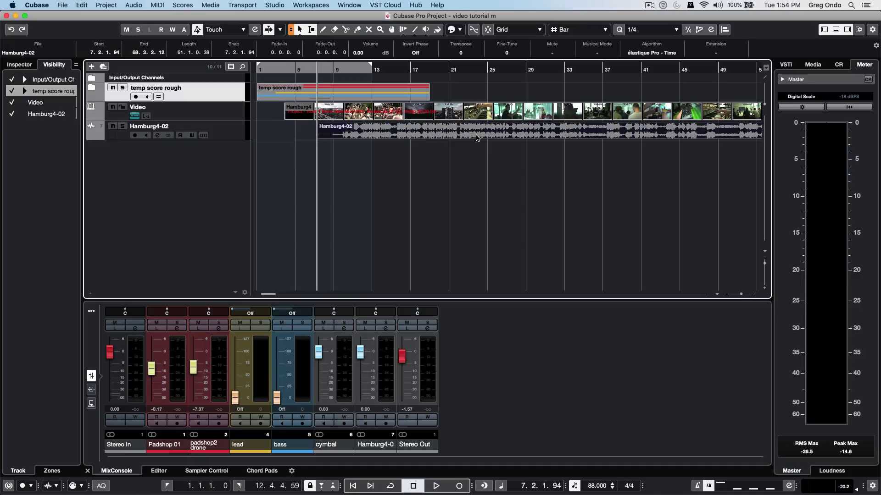
Undo the audio shift, group the video and Hamburg4-02 events, and move them to bar 1.
key("super+z")
left_click_drag(307, 164, 367, 113)
left_click(306, 110)
left_click(83, 5)
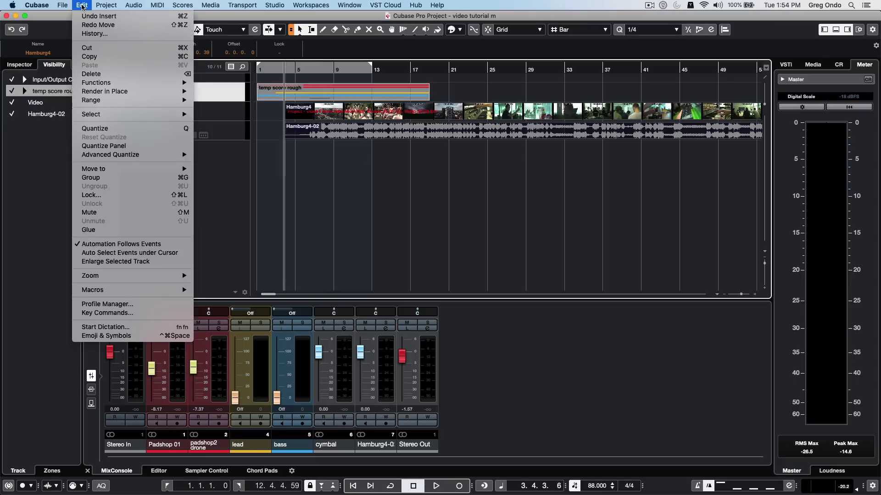
left_click(99, 178)
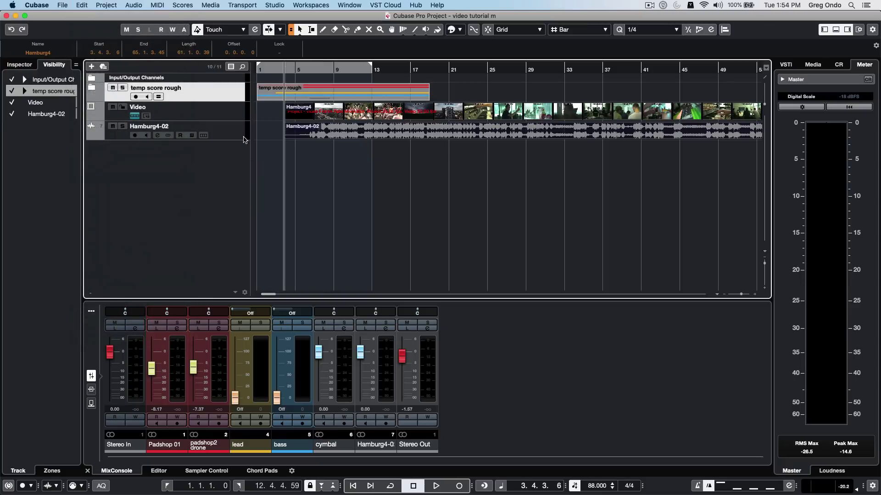
left_click_drag(351, 138, 308, 123)
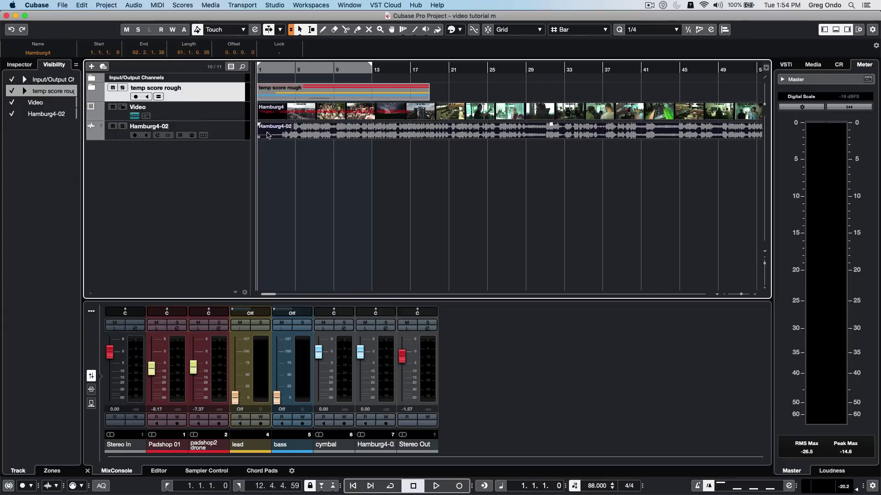
Put the Video and Hamburg4-02 tracks at the top, mute Hamburg4-02, and enlarge the Video track.
left_click(223, 118)
left_click_drag(223, 117, 226, 82)
left_click(222, 136)
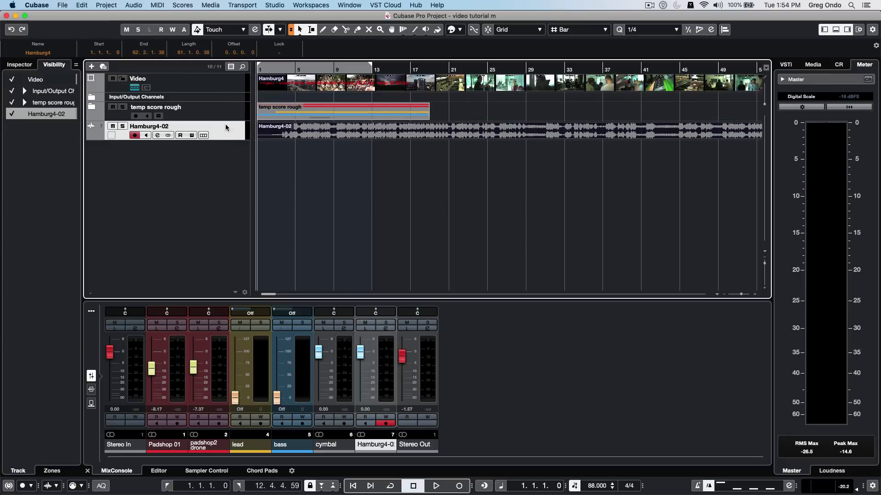
left_click_drag(229, 94, 229, 93)
left_click(112, 99)
left_click_drag(167, 92, 168, 134)
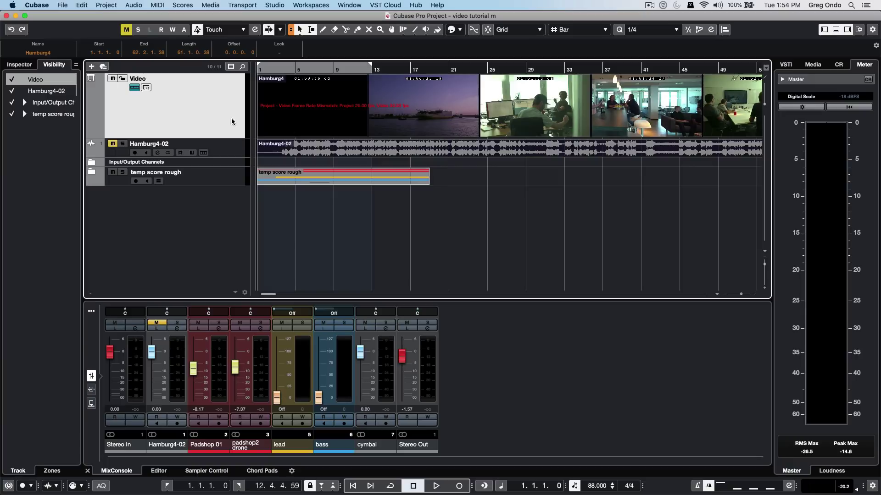
Scrub to around bar 21 and toggle the video thumbnails off and back on.
left_click_drag(494, 71, 448, 70)
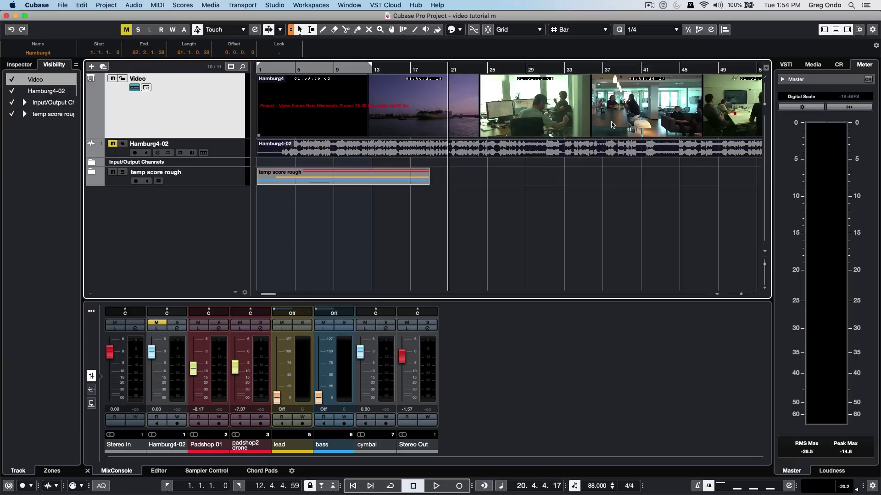
left_click(135, 89)
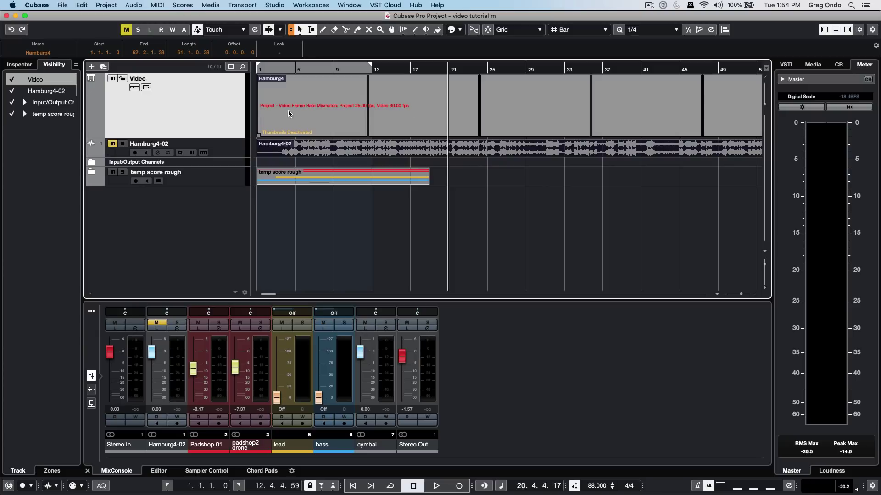
left_click(136, 88)
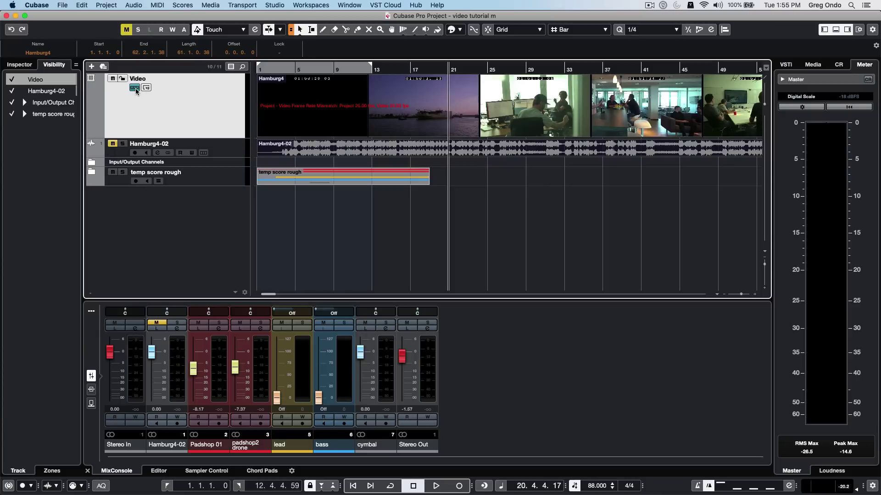
Set the project frame rate to the video's 30 fps in Project Setup.
left_click(110, 5)
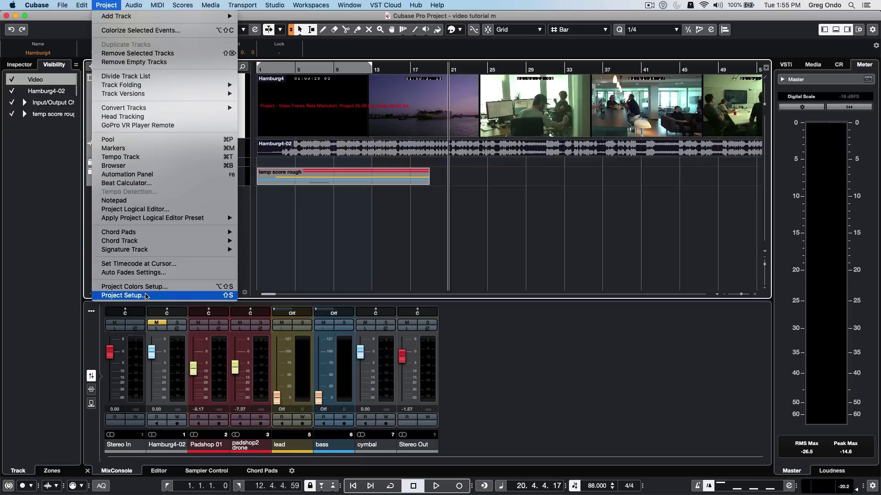
left_click(146, 296)
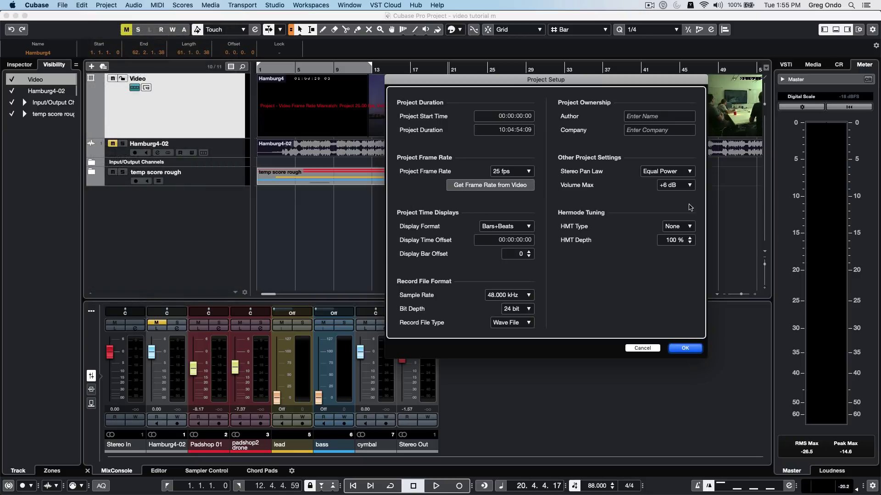
left_click(515, 185)
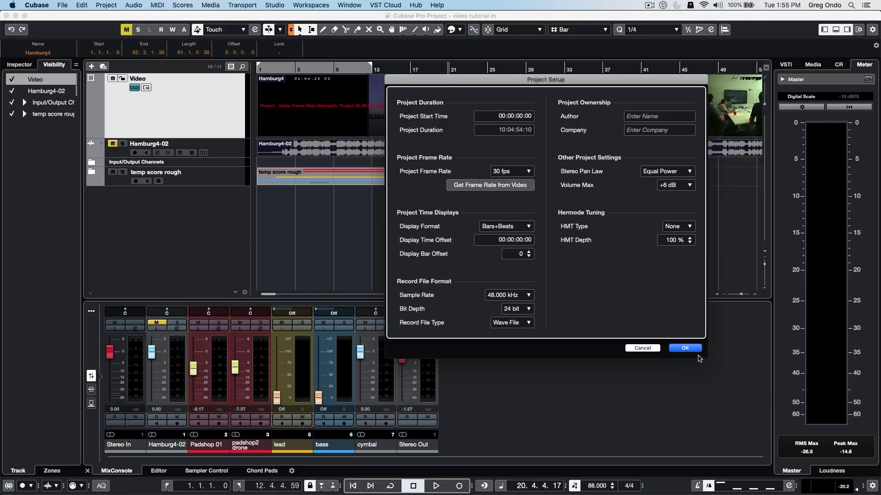
left_click(685, 348)
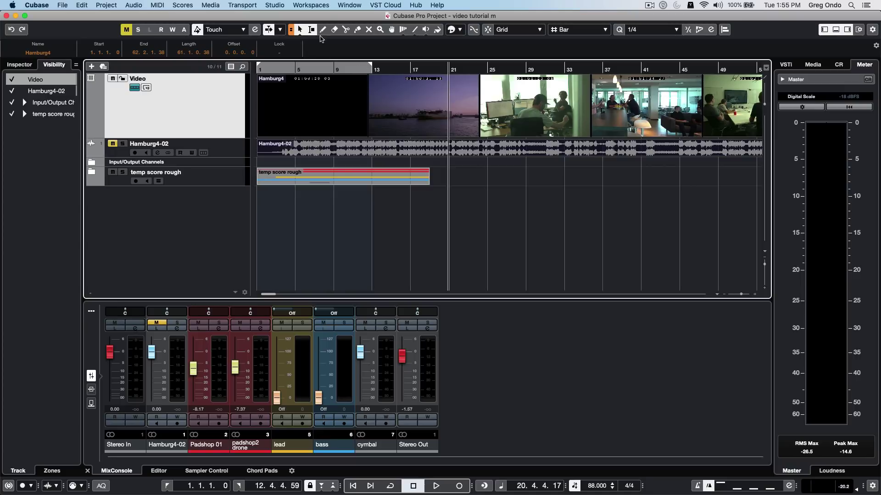
Open the Video Player at timecode 00:00:54:12 and review its size and Aspect Ratio options.
left_click(276, 5)
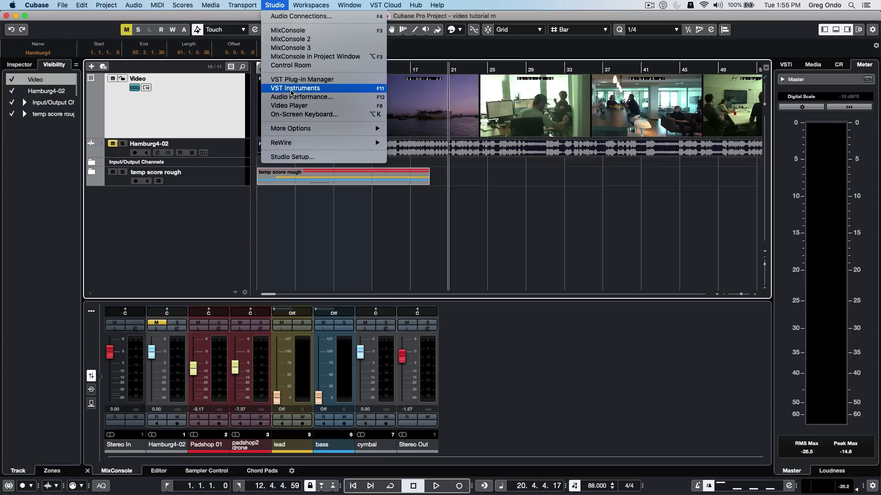
left_click(298, 106)
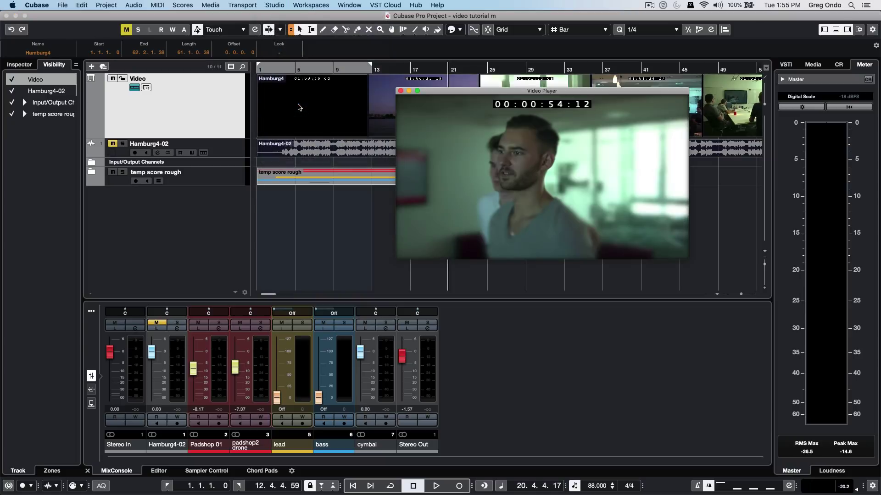
key("F8")
key("F8")
key("F8")
key("F8")
key("F8")
key("F8")
right_click(531, 150)
right_click(508, 153)
mouse_move(532, 211)
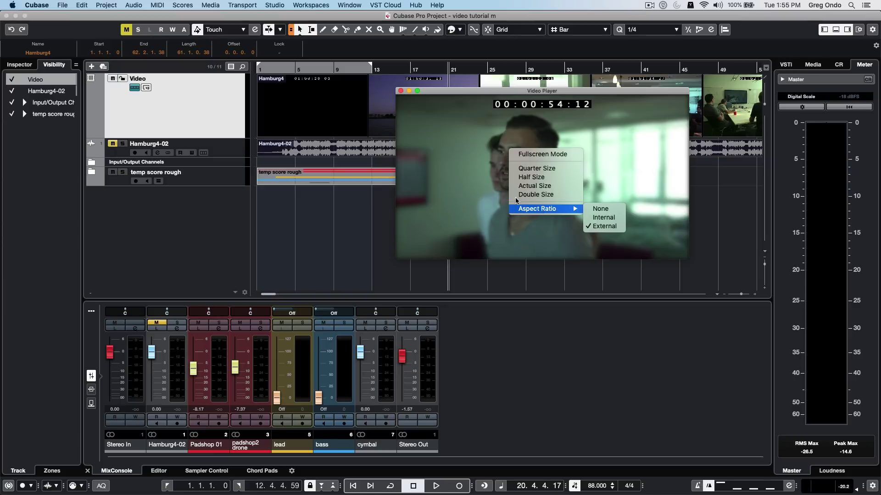
left_click(474, 159)
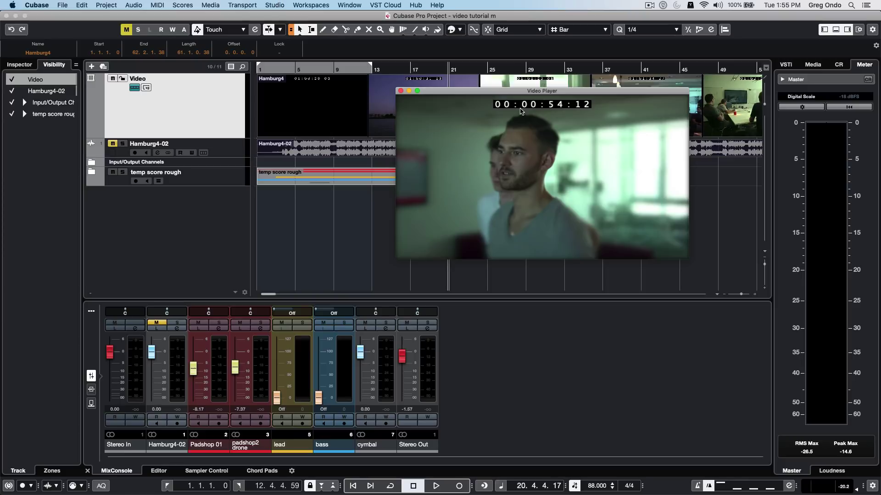
Disable Show Timecode on Studio Setup's Video Player page, leaving the player at 01:00:54:12.
left_click(278, 5)
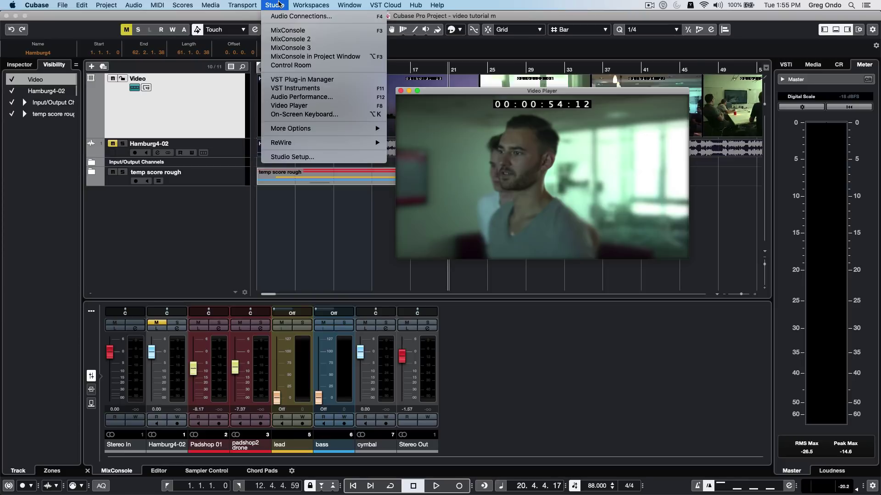
left_click(291, 157)
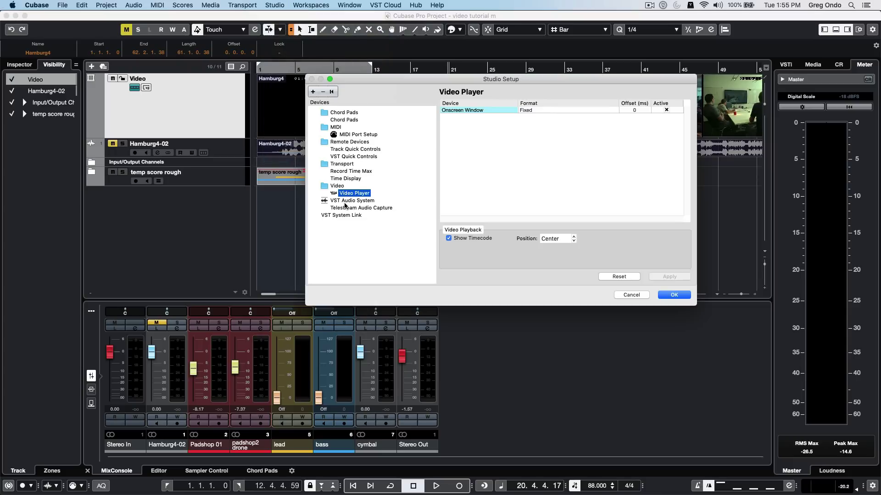
left_click(448, 238)
left_click(449, 238)
left_click(548, 238)
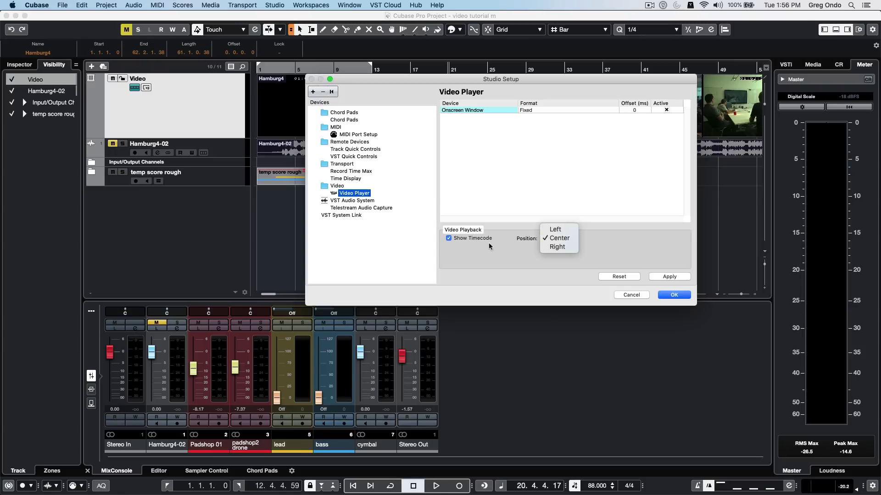
left_click(449, 242)
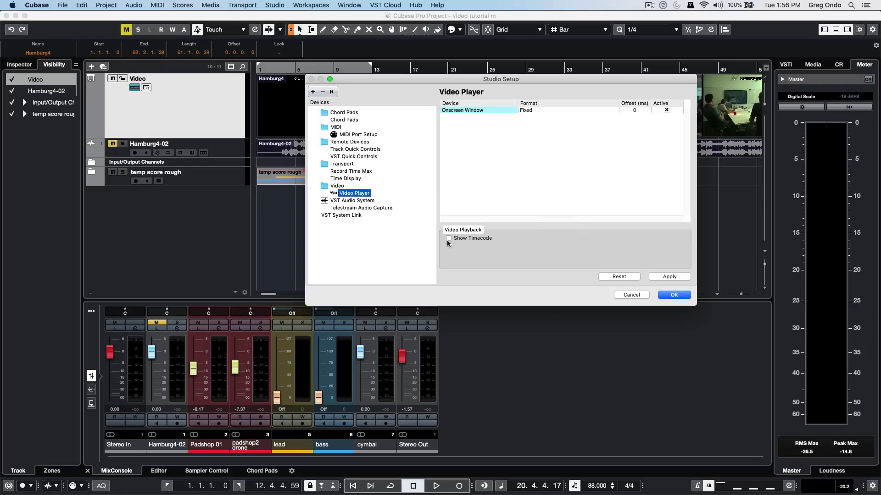
left_click(674, 294)
right_click(526, 171)
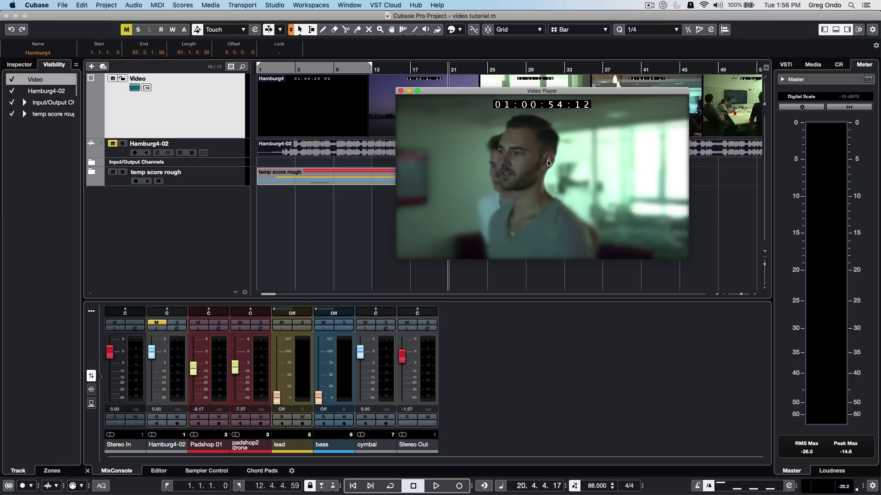
Scrub the video to the mixing-console shot at 01:00:53:16, position 20.3.3.7.
left_click_drag(534, 174, 534, 176)
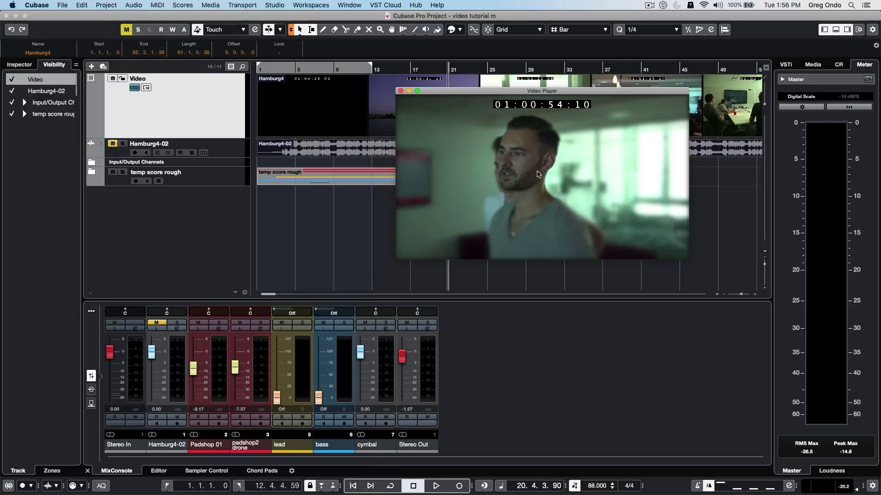
left_click_drag(543, 173, 435, 173)
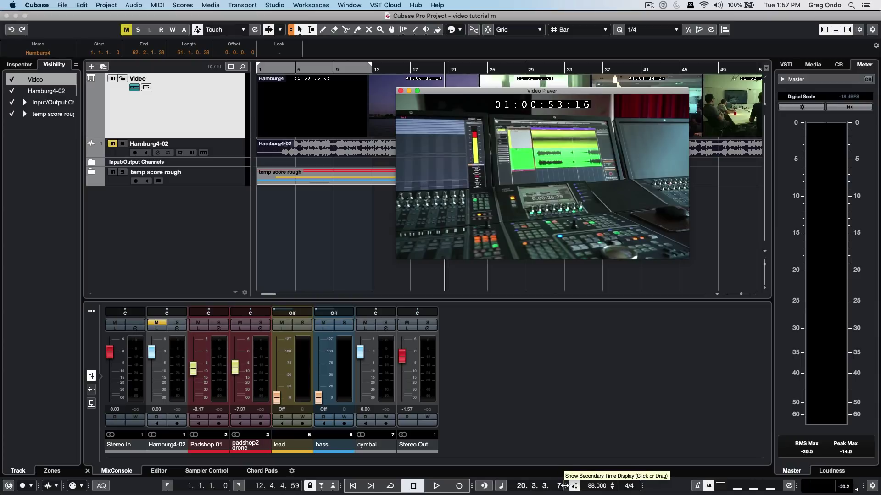
Add a Timecode secondary time display in the Transport bar and make timecode primary.
left_click(565, 485)
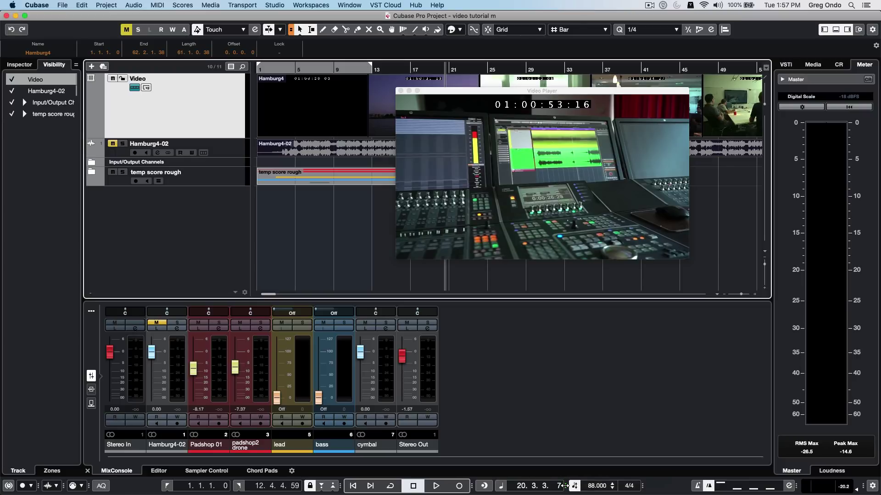
left_click(575, 486)
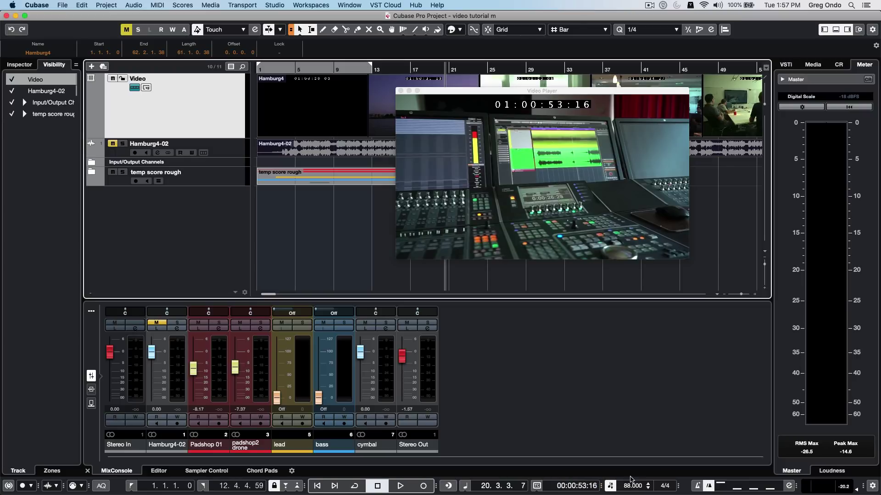
left_click(537, 486)
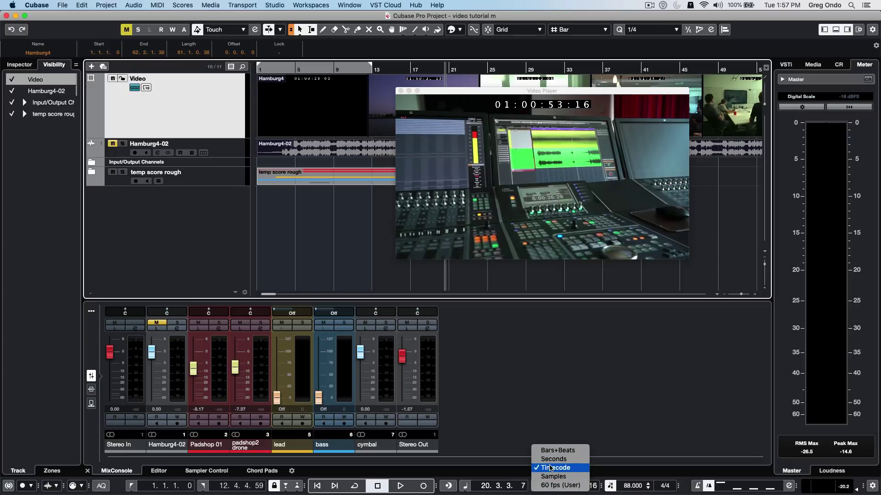
left_click(551, 468)
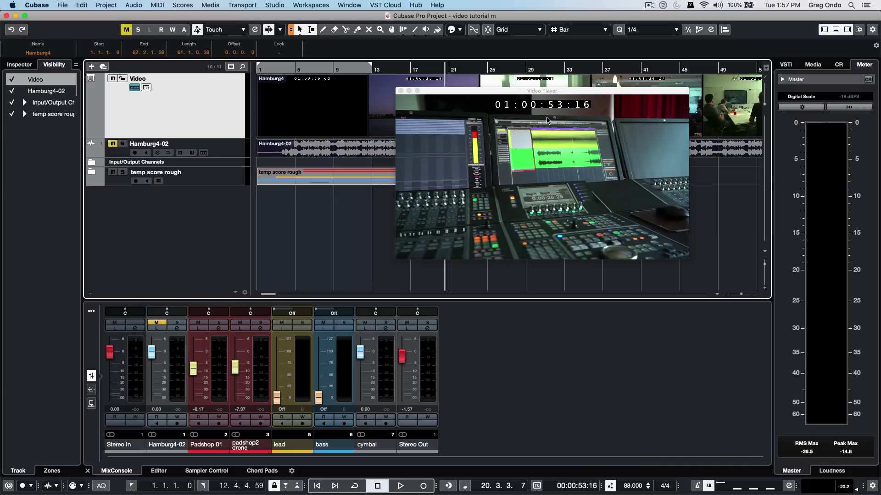
key("ctrl+t")
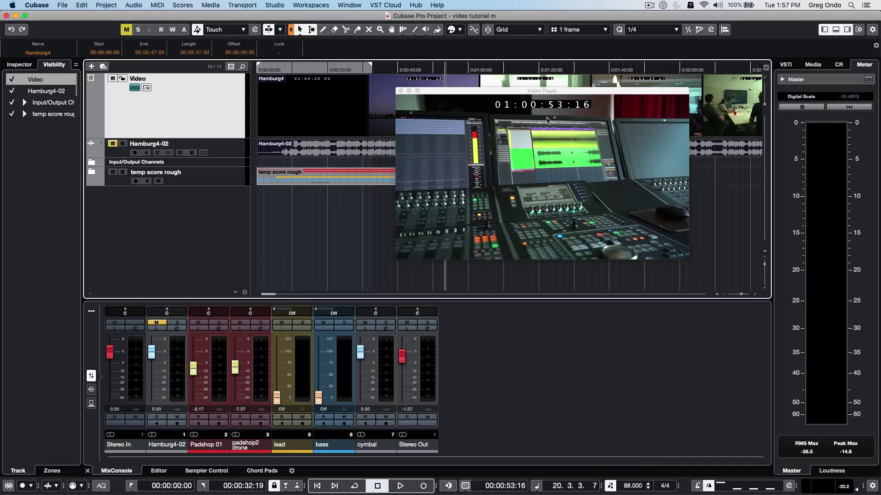
key("ctrl+t")
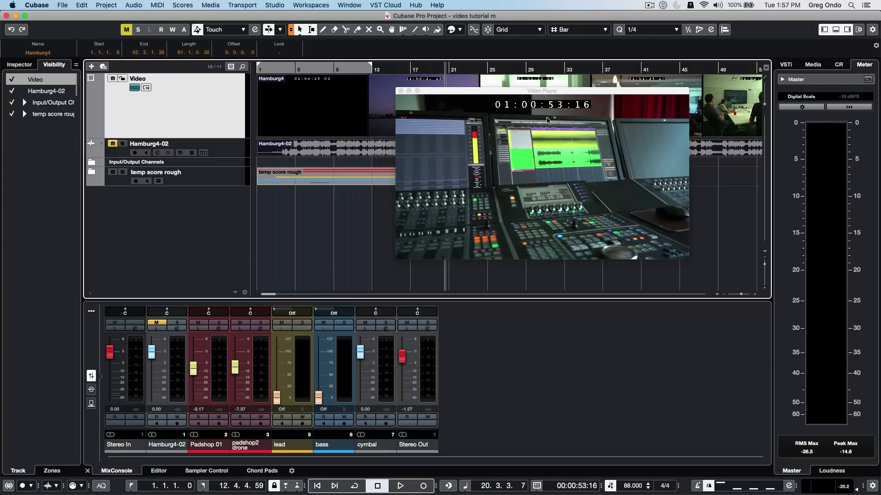
key("ctrl+t")
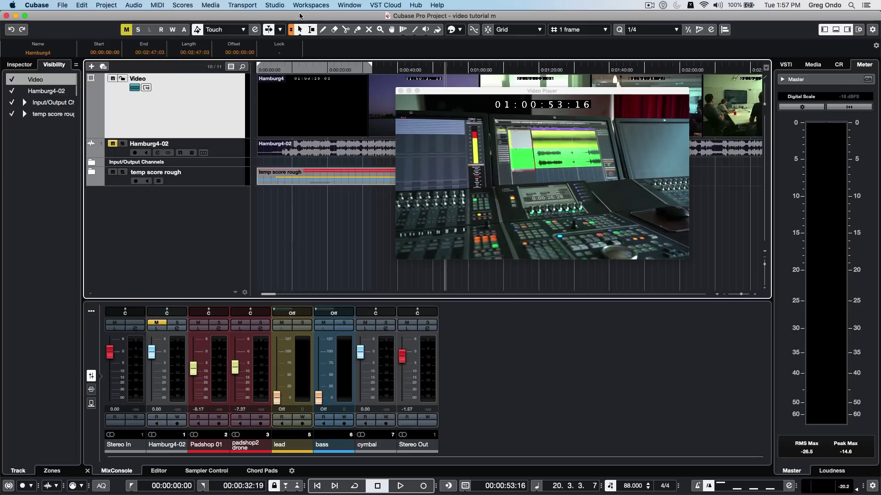
Open the large Time Display window and switch the time format back to bars and beats.
left_click(275, 6)
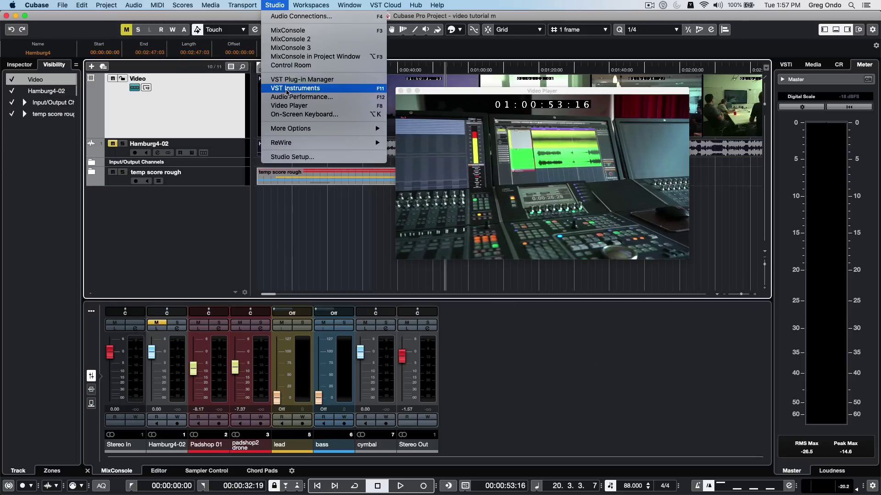
mouse_move(298, 131)
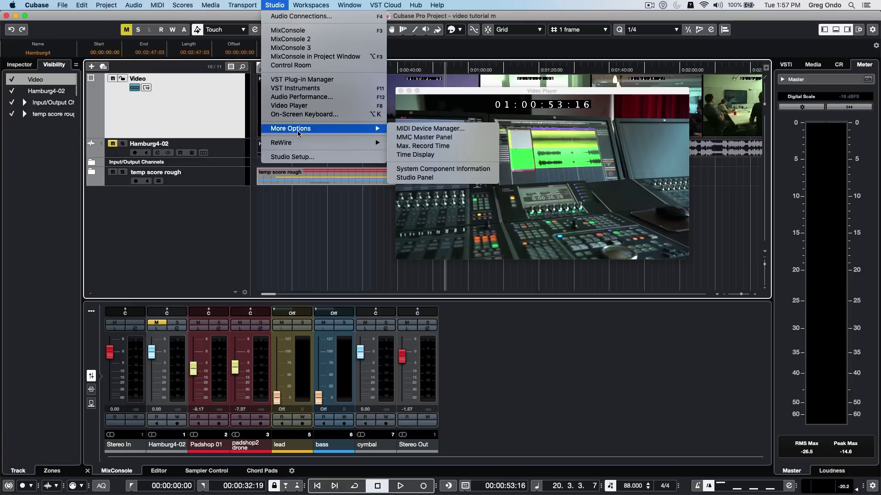
left_click(449, 155)
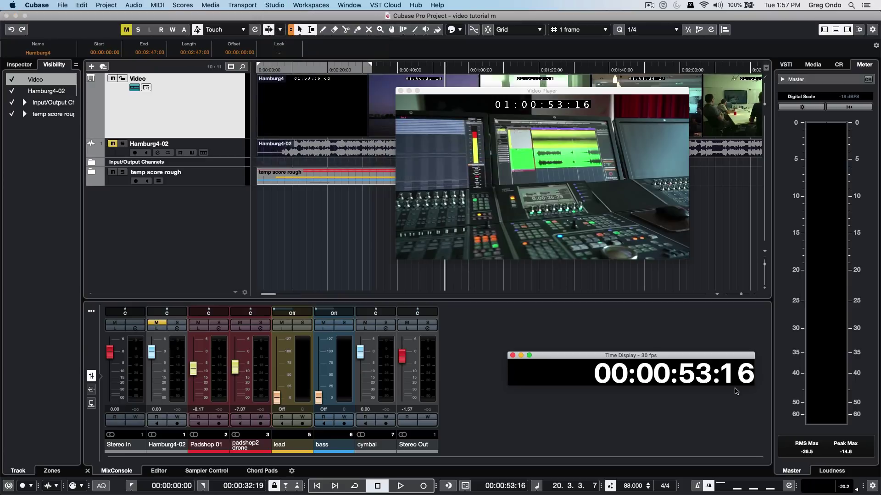
key("period")
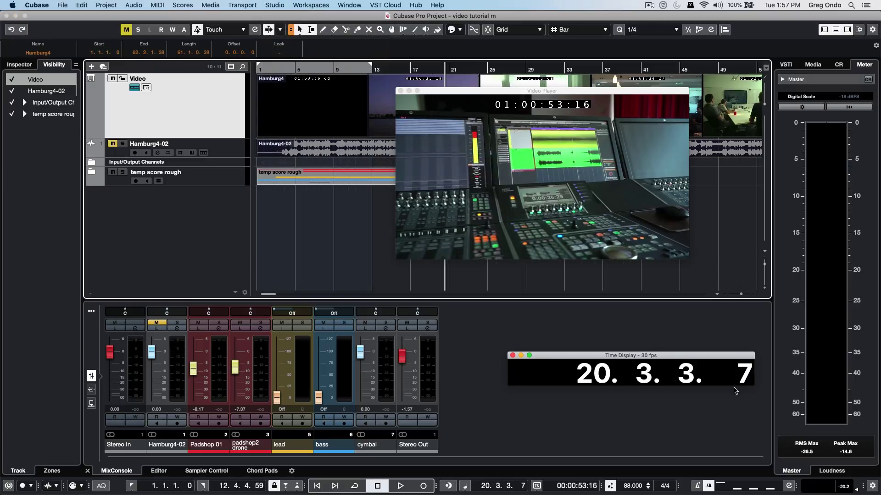
key("period")
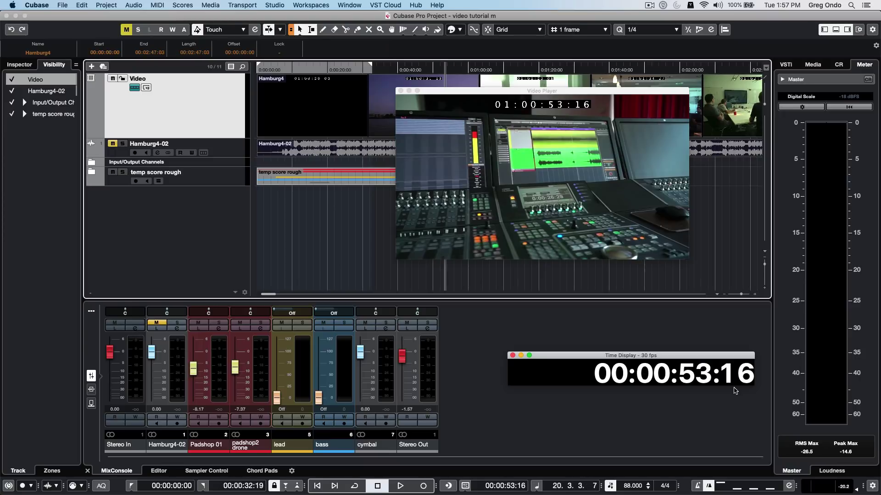
key("period")
key("period")
key("period")
key("period")
key("period")
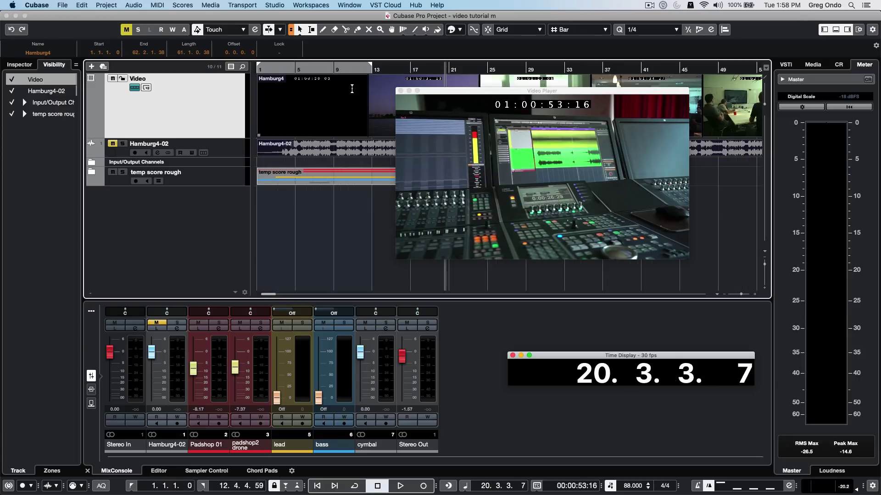
Move the project cursor back to bar 1, keeping grid snapping.
left_click_drag(344, 69, 207, 65)
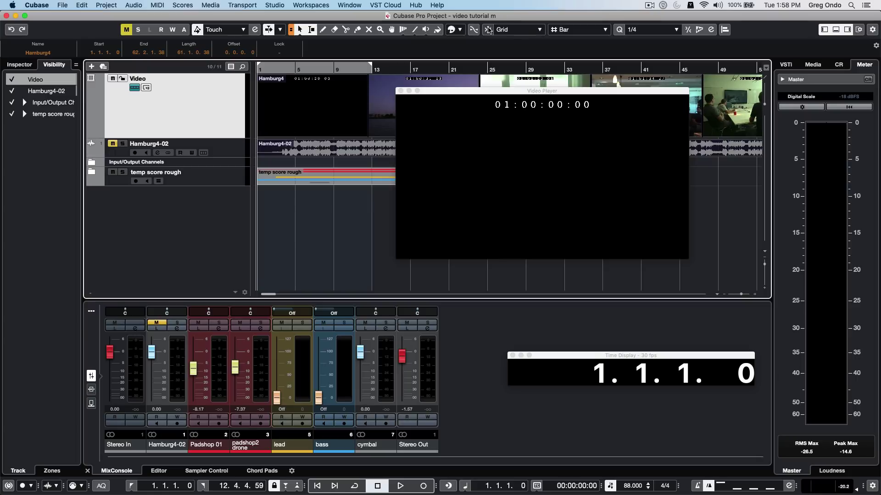
left_click(512, 30)
left_click(517, 30)
Set timecode 01:00:00:00 at the cursor without keeping content at old timecode positions.
left_click(103, 4)
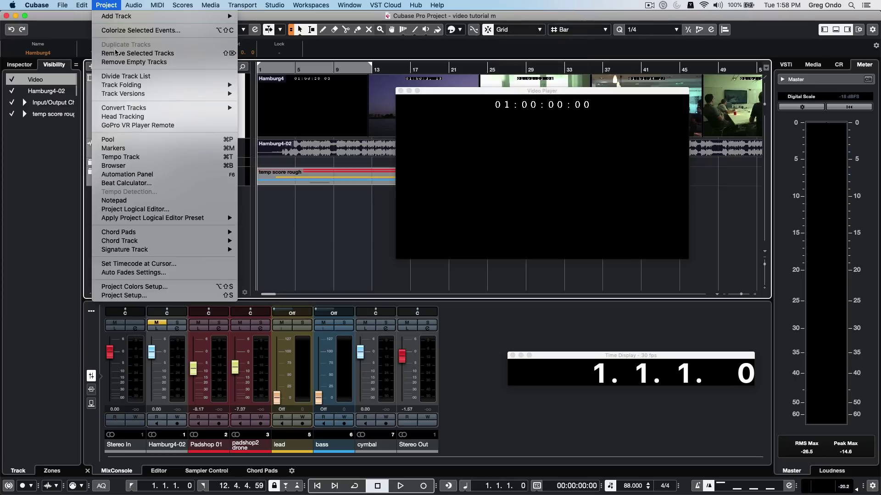
left_click(179, 263)
left_click(403, 143)
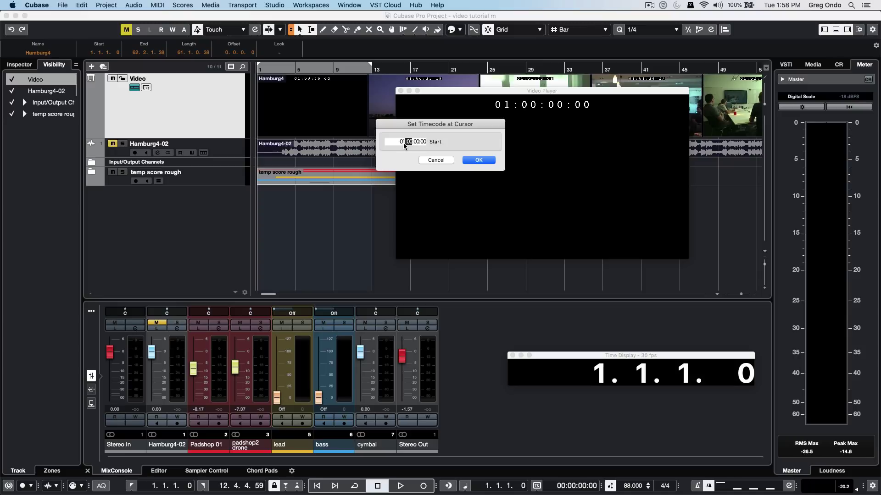
left_click(470, 159)
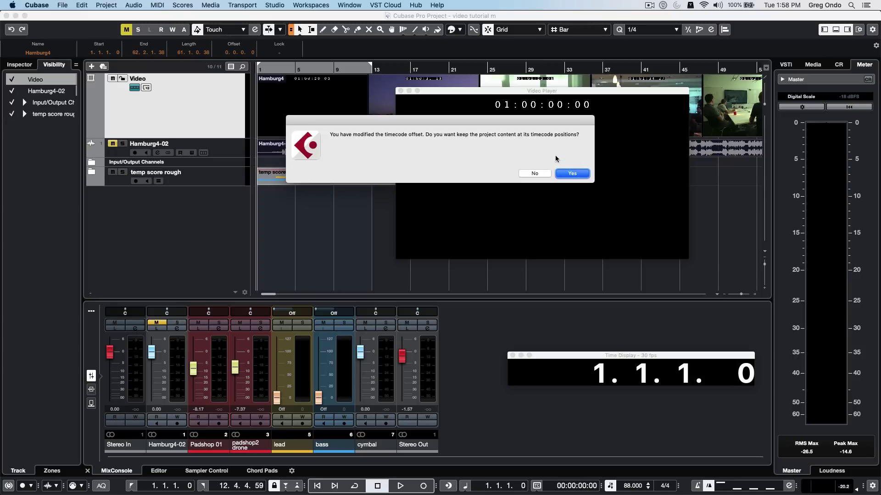
left_click(534, 173)
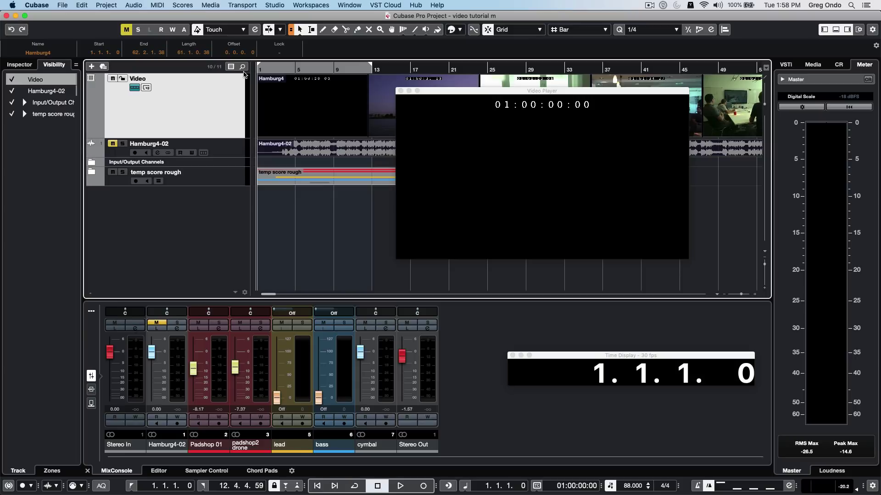
Mute the temp score rough folder during playback and move the playhead to bar 23.
key("space")
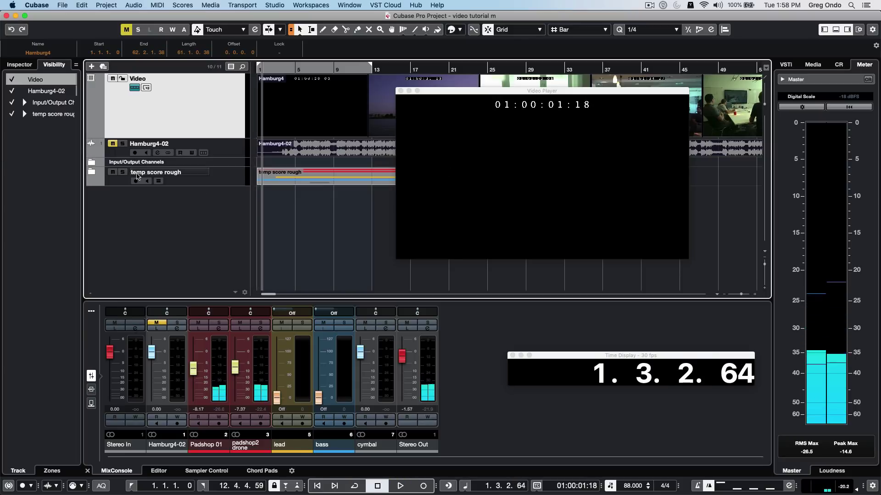
left_click(112, 172)
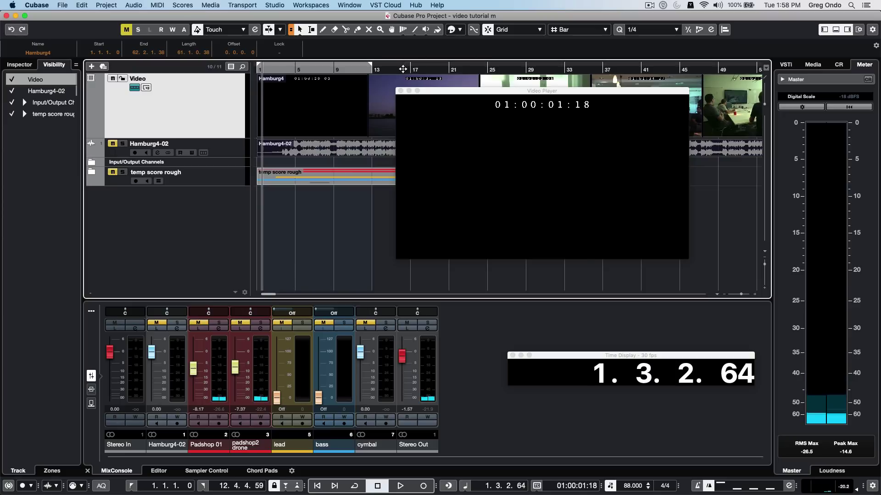
left_click(454, 68)
left_click(468, 67)
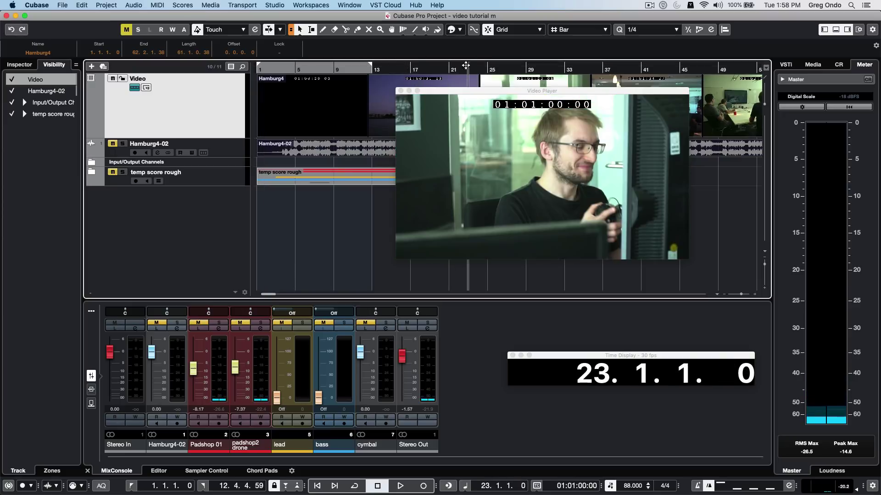
Scrub the video to 01:00:04:00 in timecode view, then return the display to Bars+Beats.
left_click(617, 377)
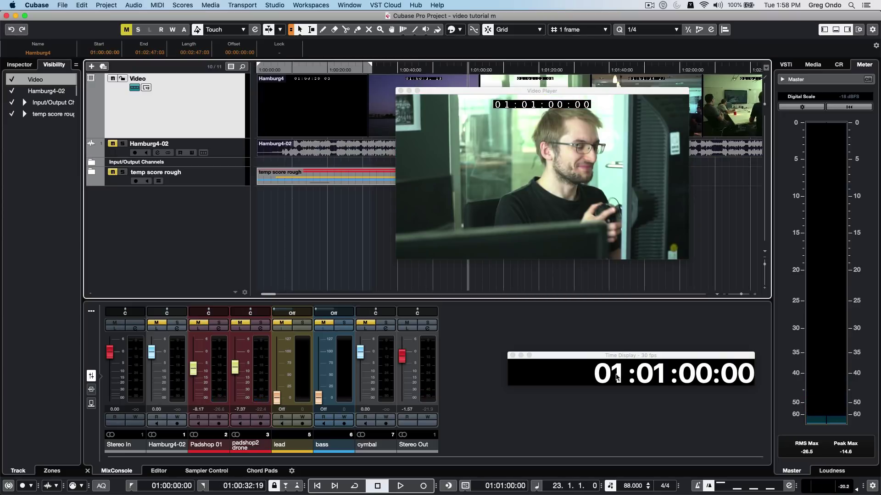
left_click_drag(485, 68, 228, 72)
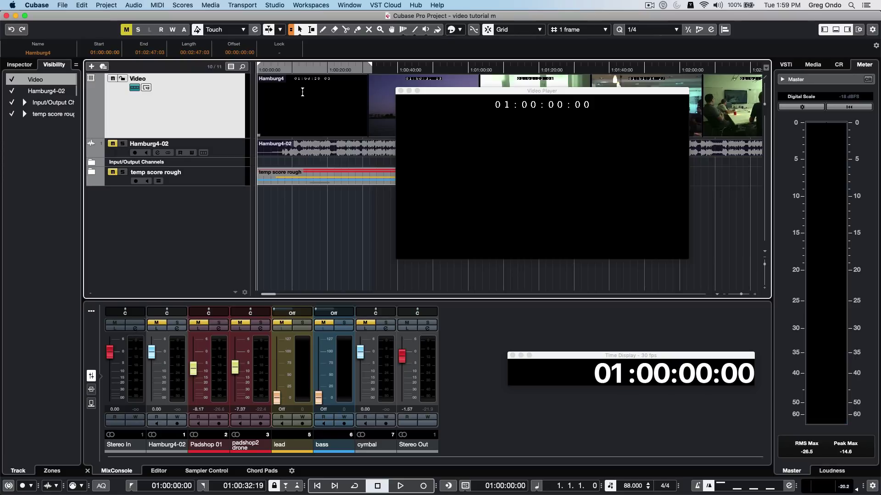
key("space")
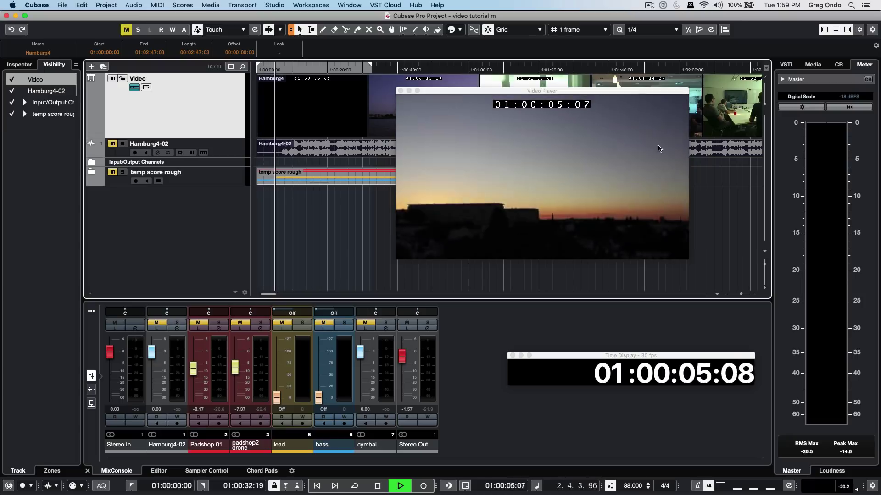
key("space")
left_click_drag(579, 167, 610, 161)
key("ctrl+b")
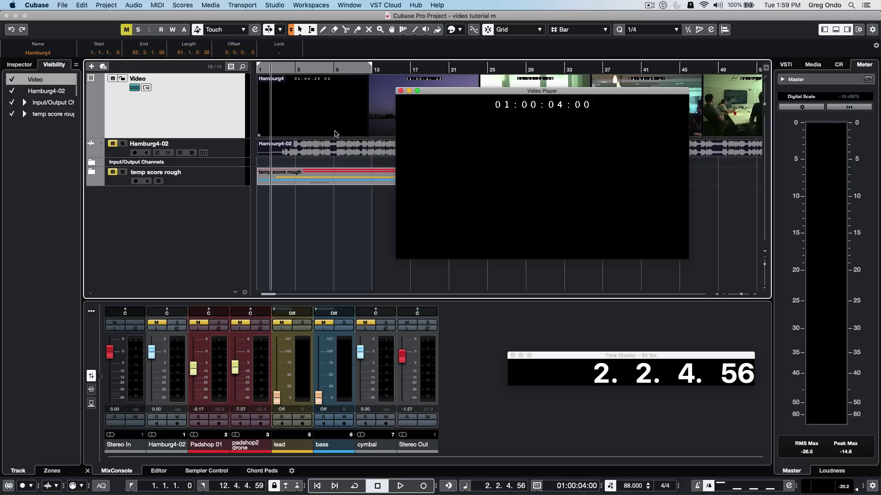
Set the project start time to 01:00:04:00, keeping content at its timecode positions.
key("shift+s")
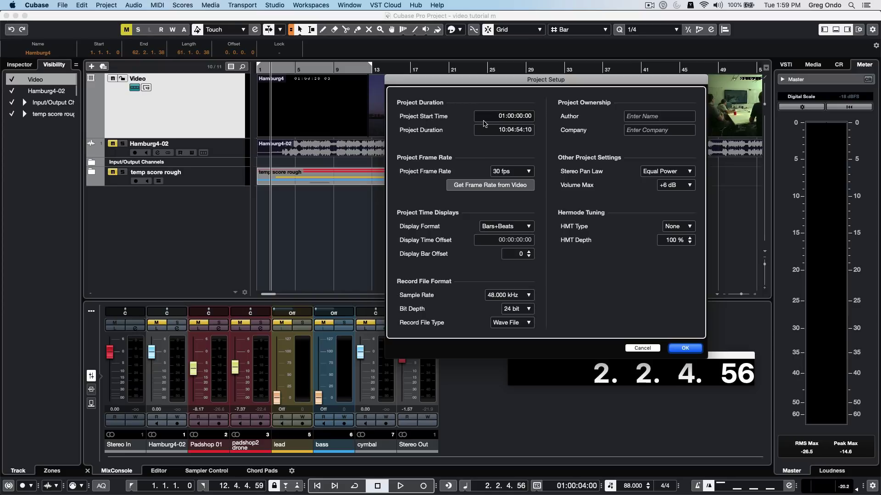
left_click(518, 115)
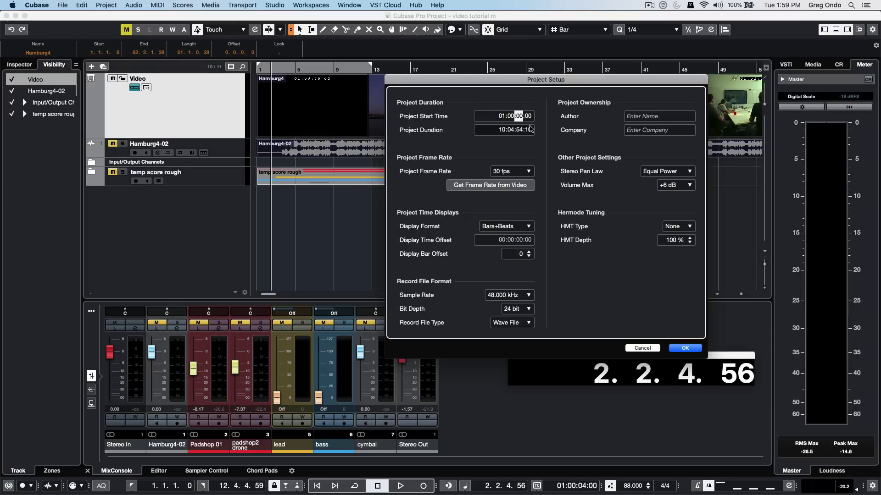
type("04")
key("Return")
left_click(688, 349)
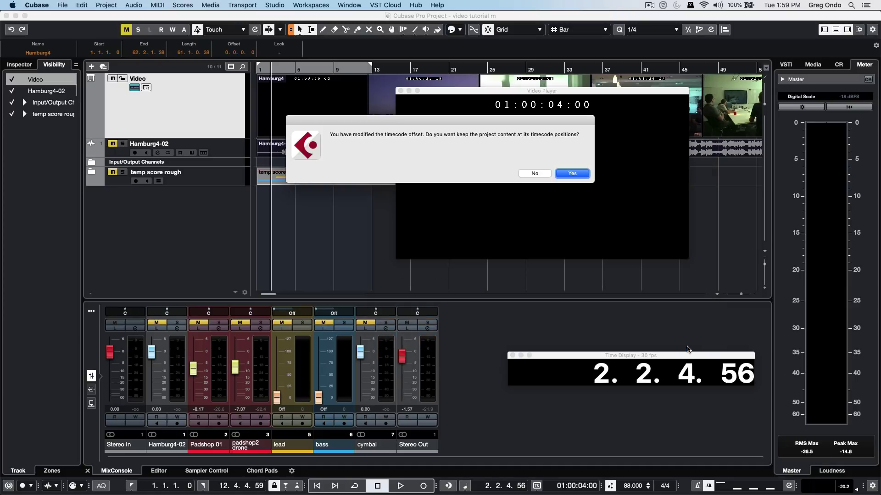
left_click(571, 174)
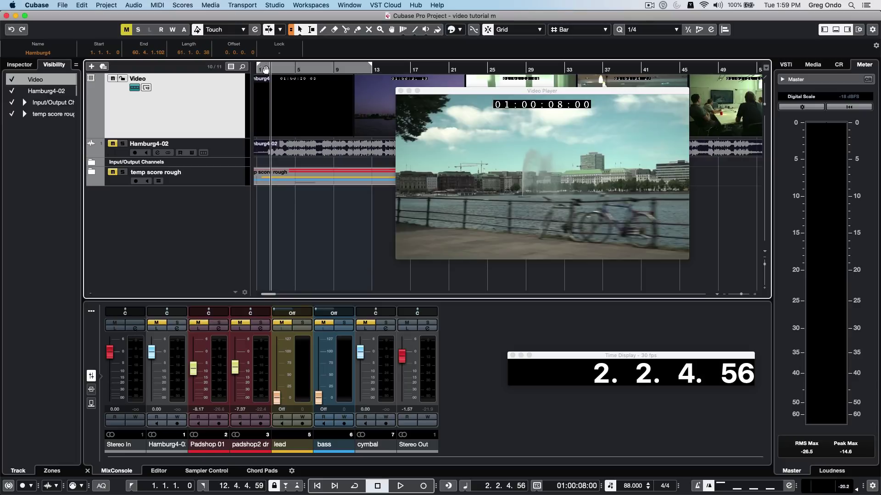
Play briefly from the project start to check the video sync.
key("Home")
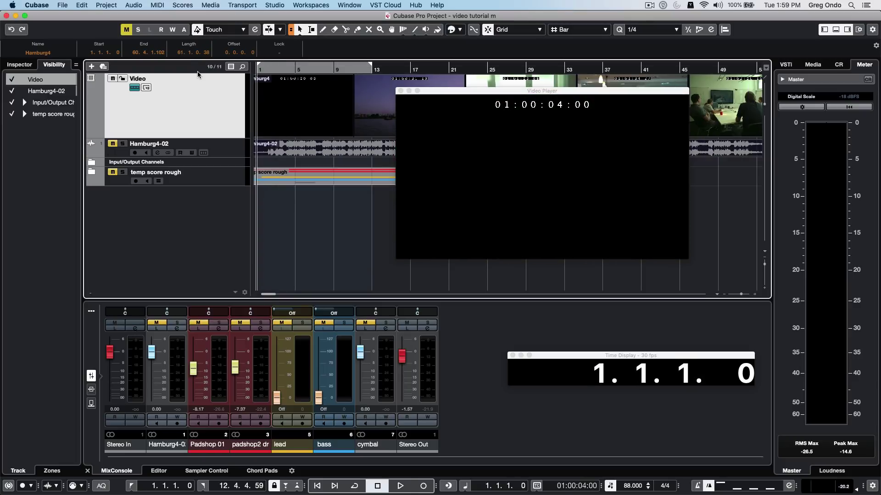
key("space")
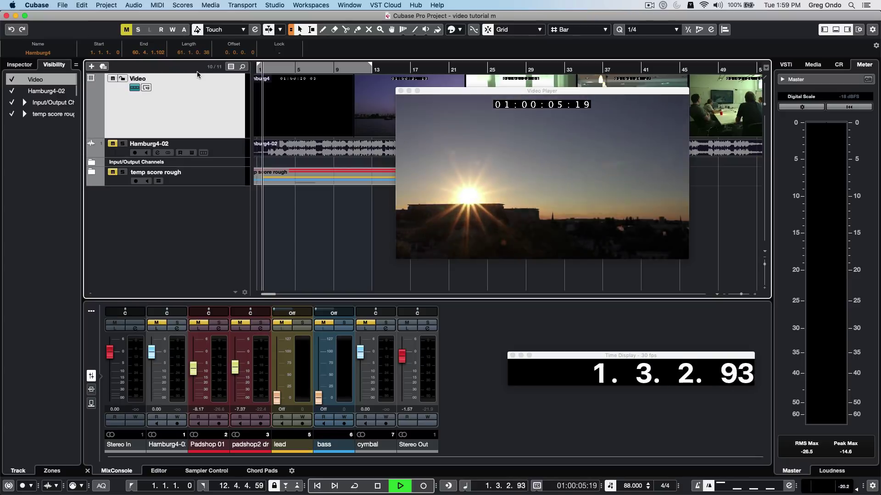
key("space")
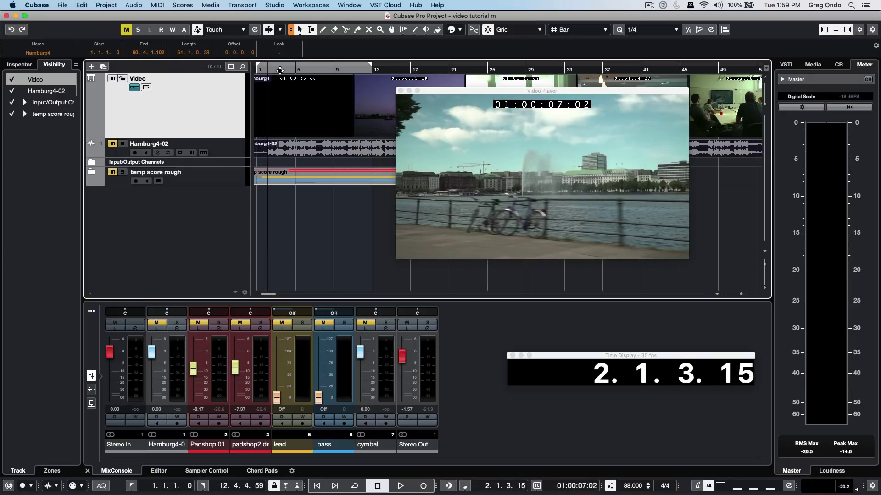
key("Home")
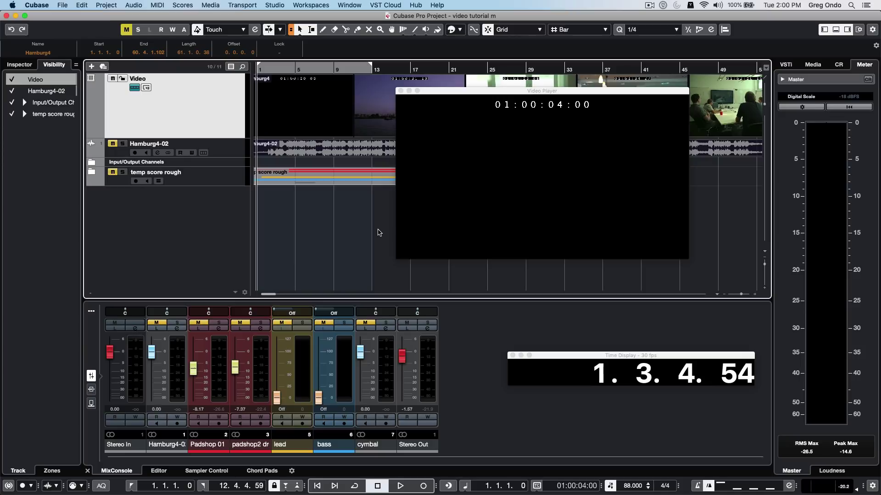
Raise the Display Bar Offset to 2, keeping content at its bar positions.
key("shift+s")
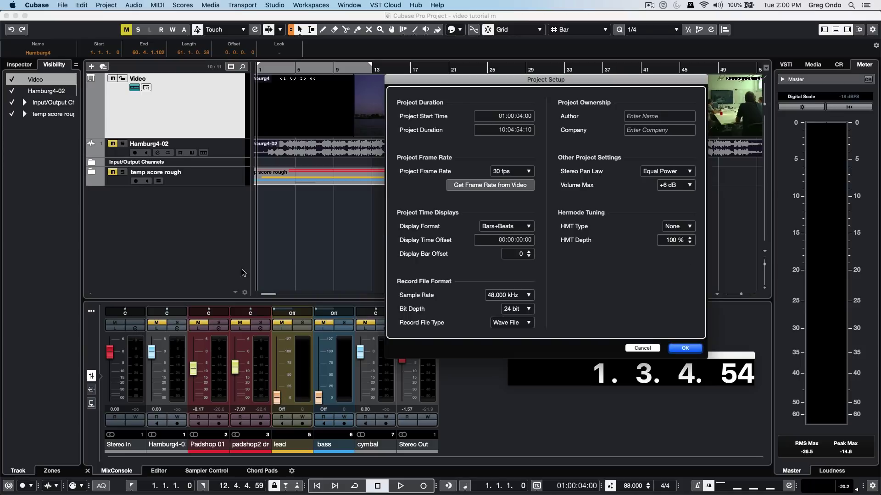
left_click(529, 251)
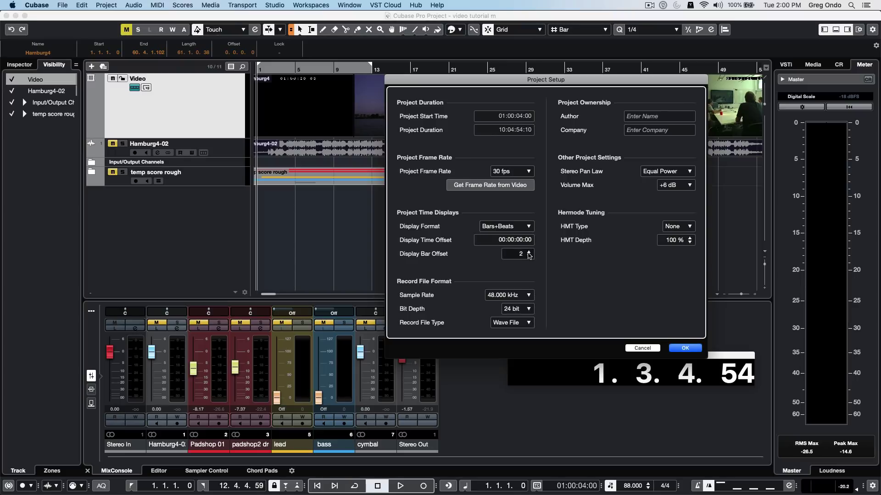
left_click(685, 349)
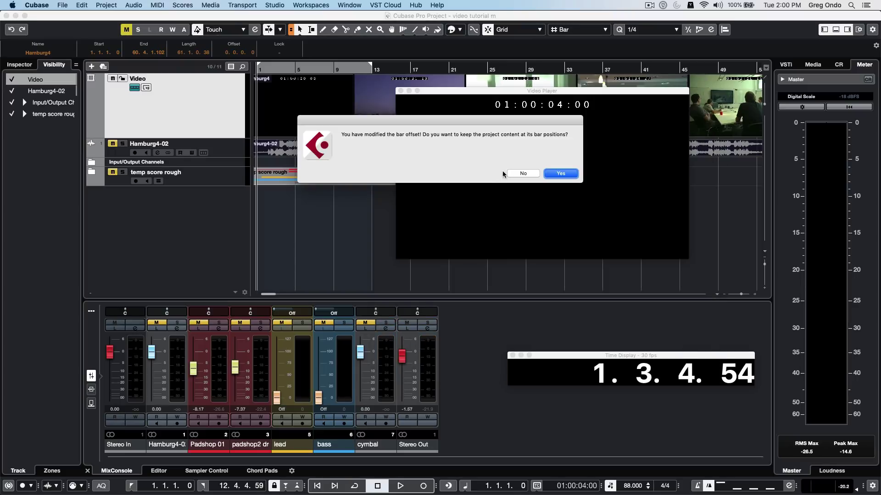
left_click(563, 174)
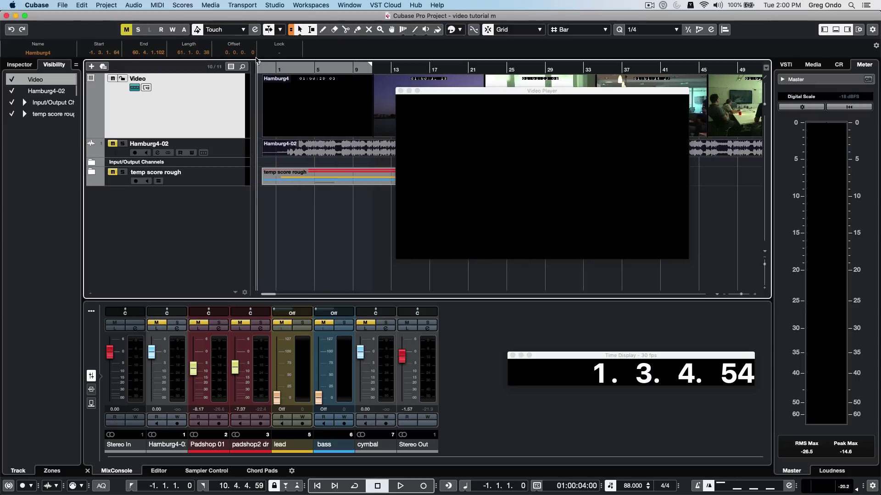
Zoom in on the timeline and play from the start at bar -1.
key("h")
key("h")
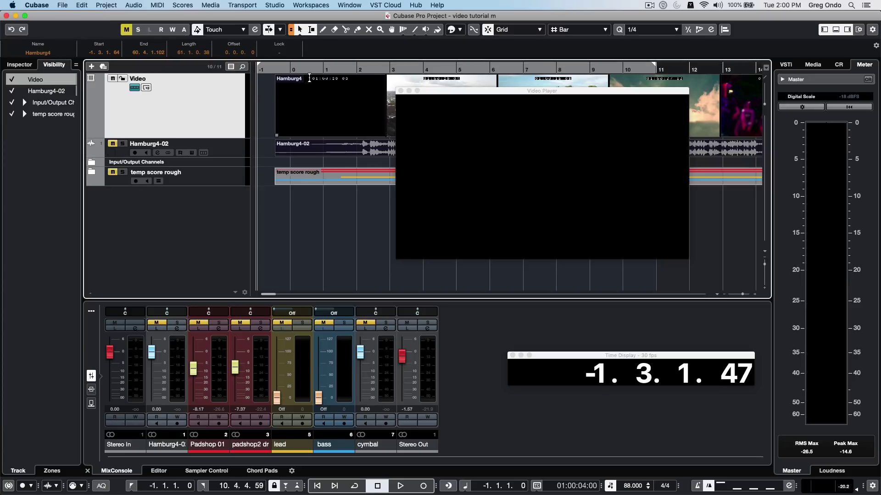
key("Home")
key("space")
key("space")
key("space")
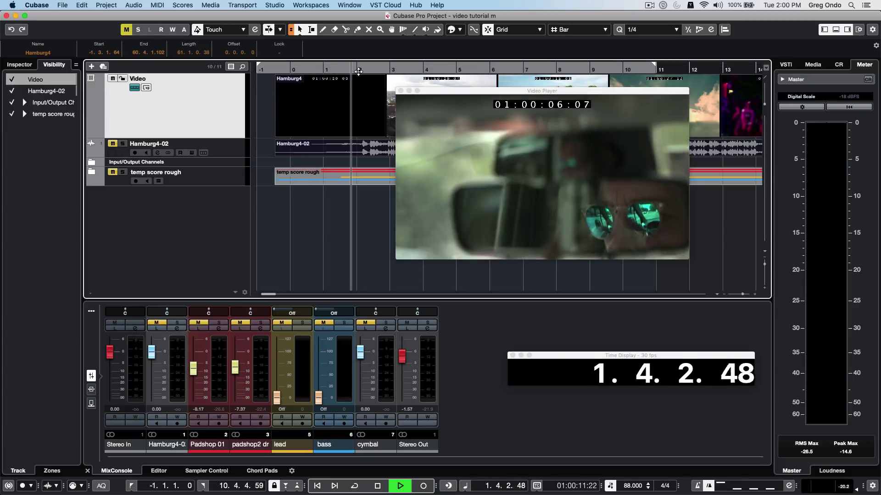
Stop playback, show time as timecode, scrub through the Video Player, and reopen Project Setup.
key("space")
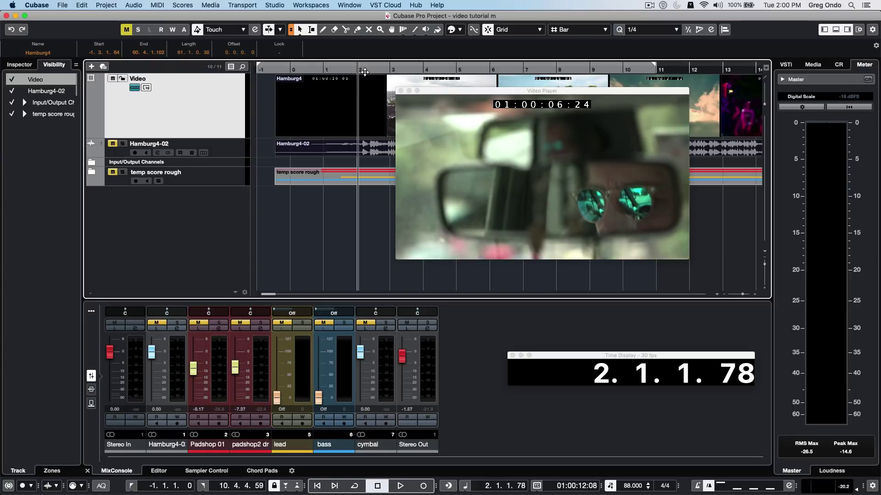
key("period")
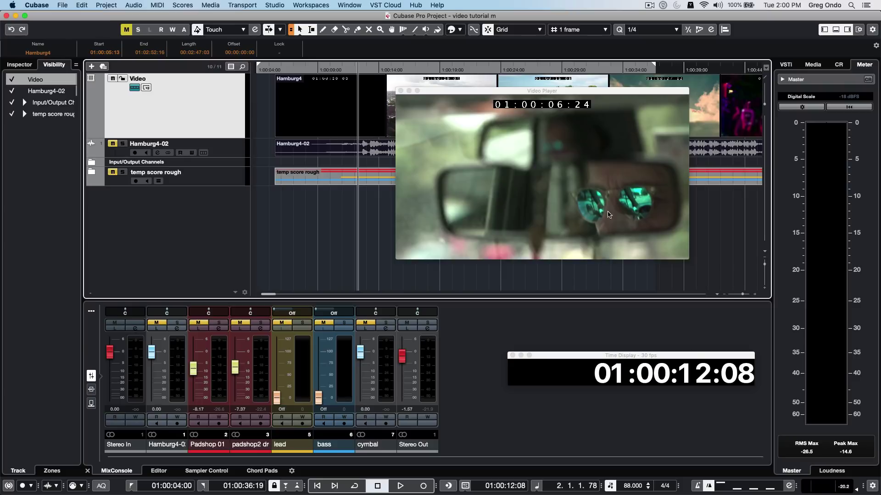
left_click(528, 181)
left_click_drag(528, 181, 549, 170)
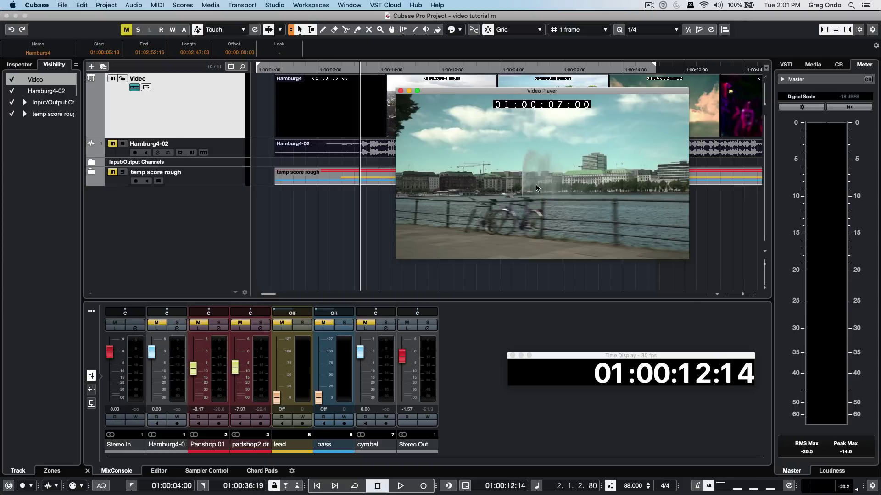
key("shift+s")
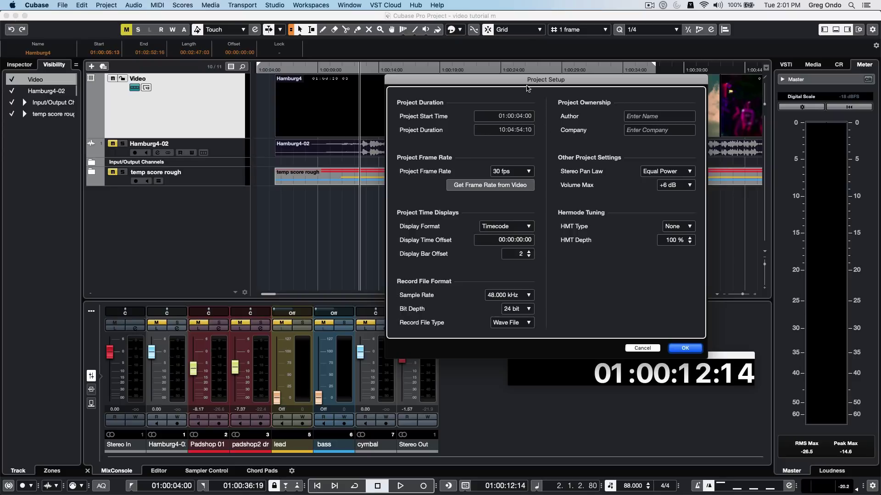
Set a 05-second Display Time Offset without moving content, then show bars and beats again.
left_click_drag(505, 81, 313, 90)
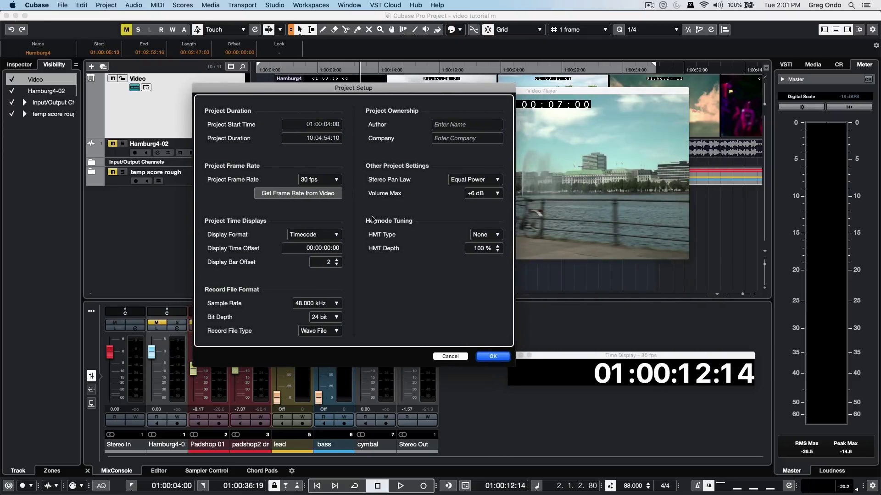
left_click(327, 250)
type("05")
key("Return")
left_click(493, 357)
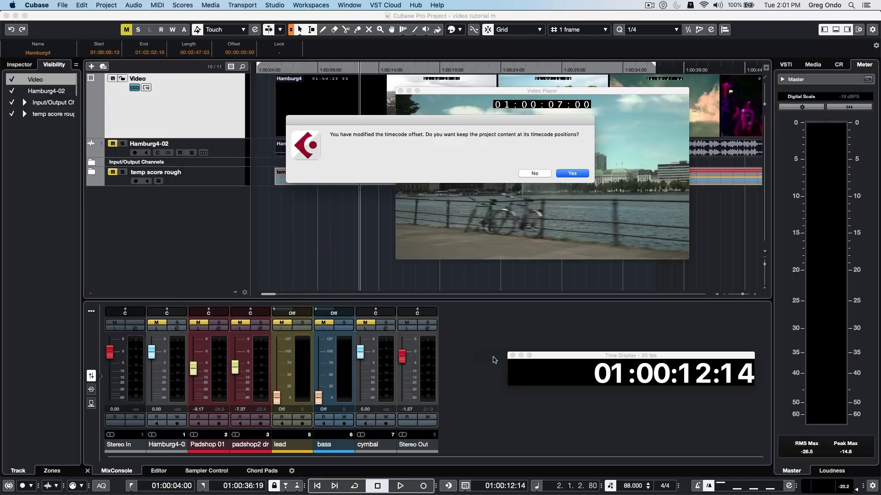
left_click(536, 173)
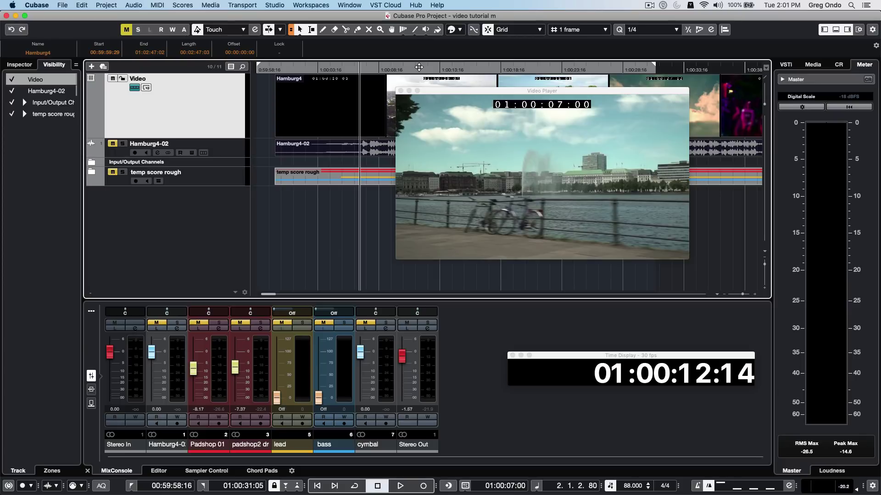
mouse_move(419, 67)
left_mouse_down()
mouse_move(457, 68)
mouse_move(413, 69)
left_mouse_up()
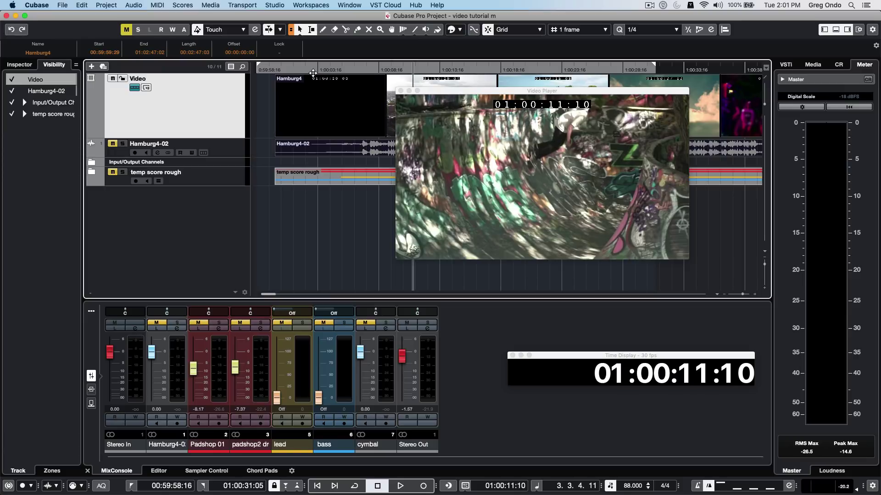
key(".")
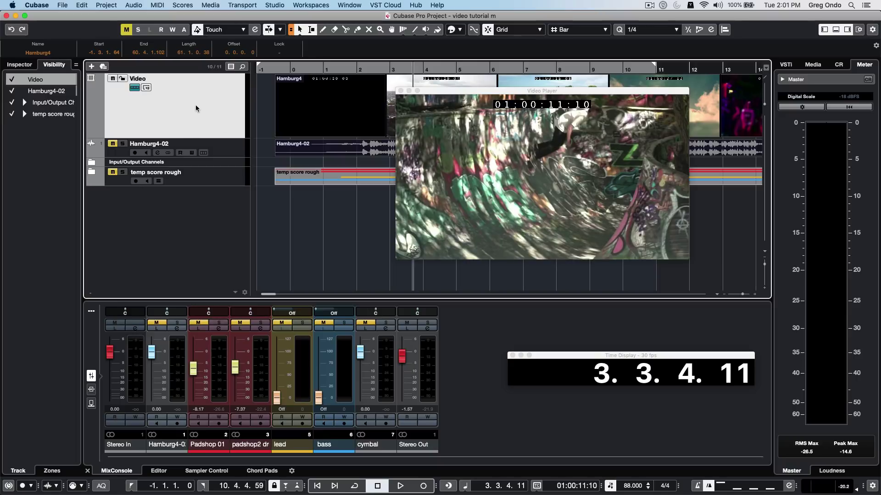
Add a marker track named 'video cues' and move the playhead back to bar 1.
right_click(144, 106)
mouse_move(197, 108)
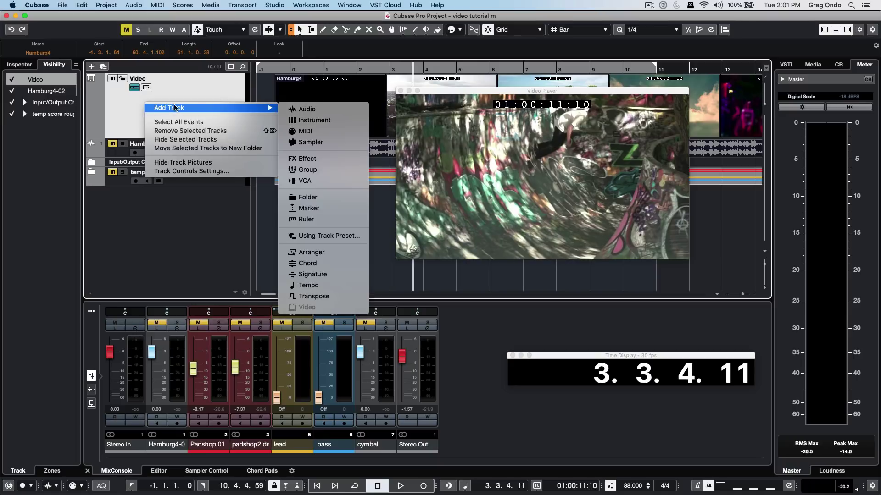
left_click(324, 209)
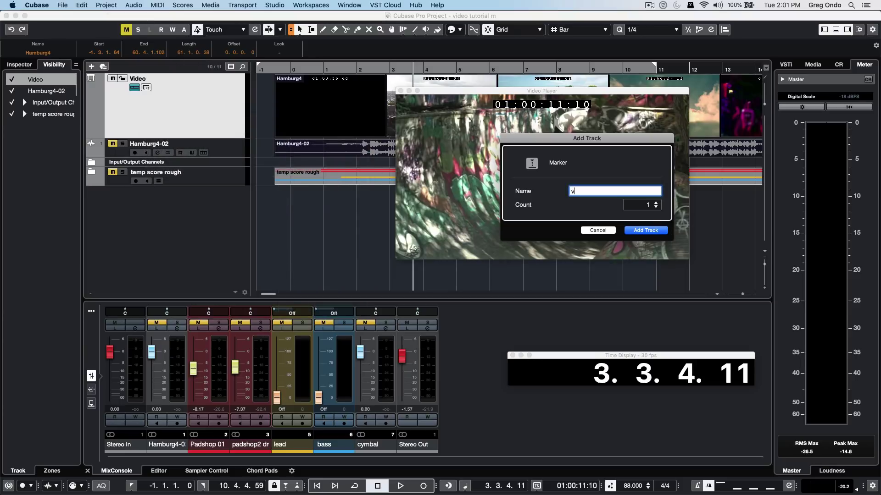
type("video cues")
key("Return")
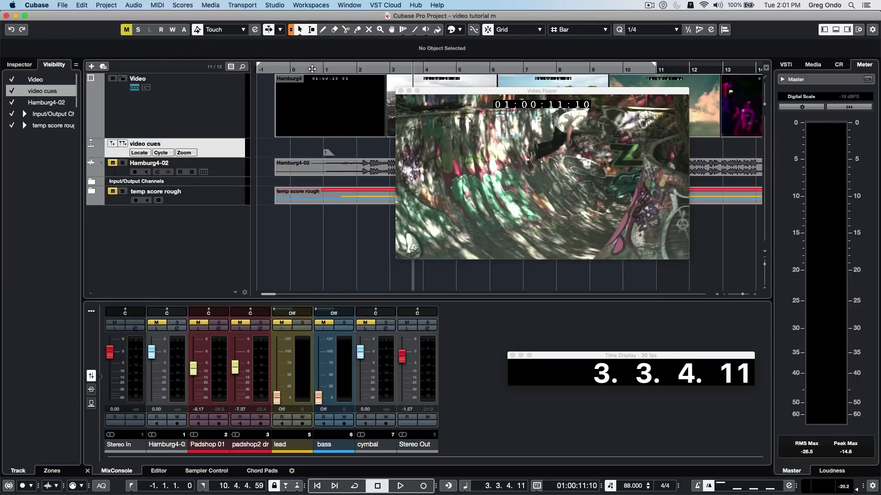
mouse_move(318, 69)
left_mouse_down()
mouse_move(341, 69)
mouse_move(323, 69)
left_mouse_up()
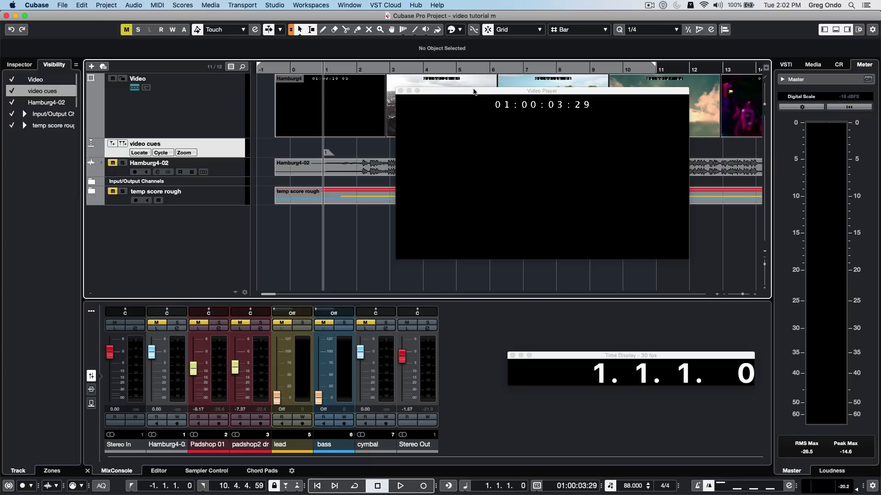
Search Key Commands for 'insert marker' to locate the Insert Marker command.
left_click(82, 5)
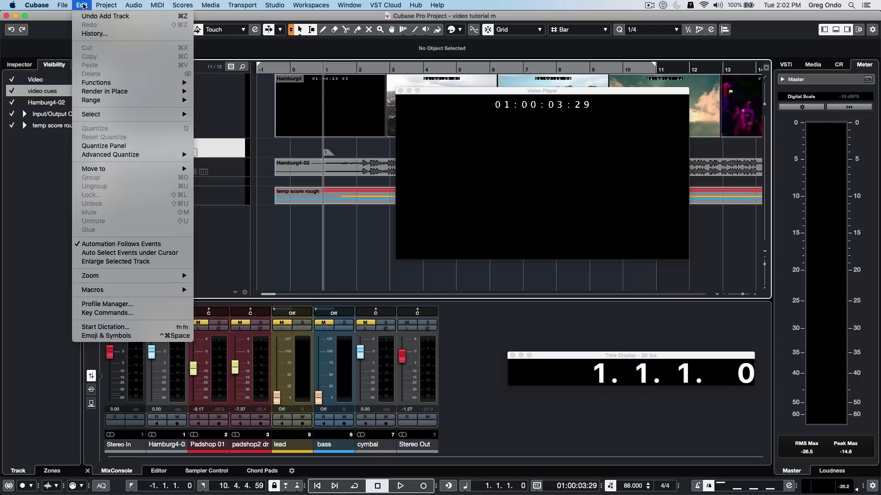
left_click(139, 313)
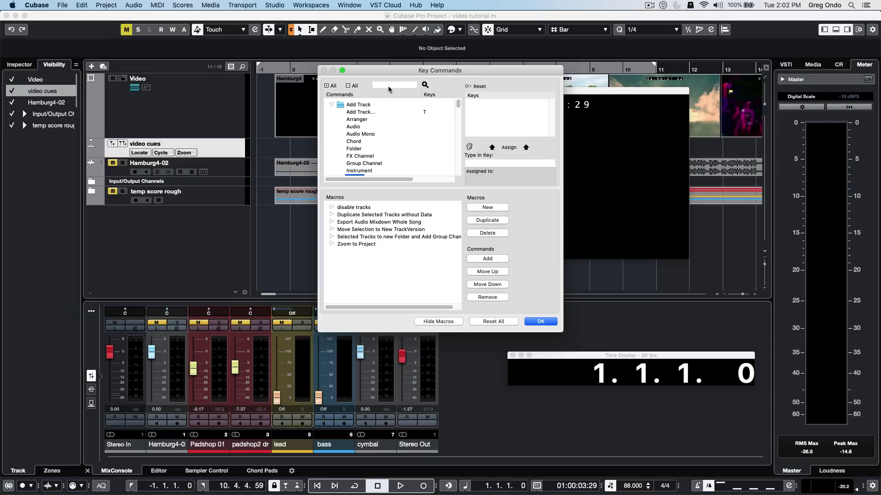
left_click(388, 86)
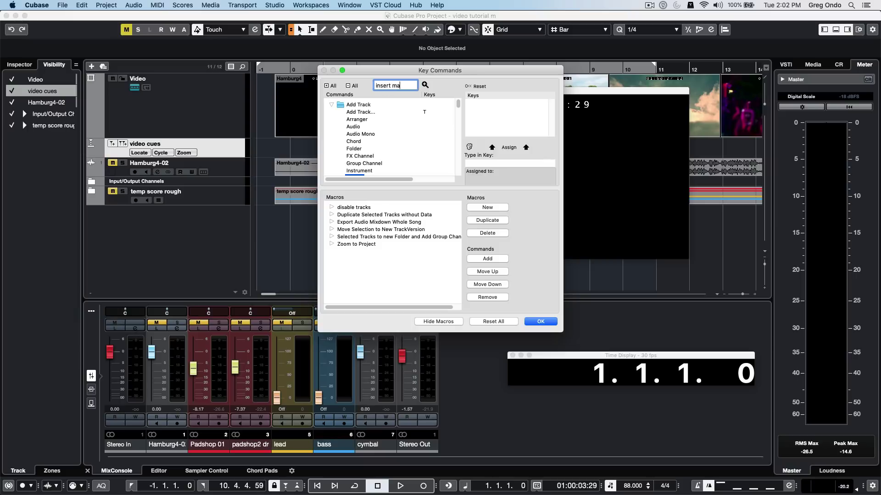
type("insert marker")
key("Return")
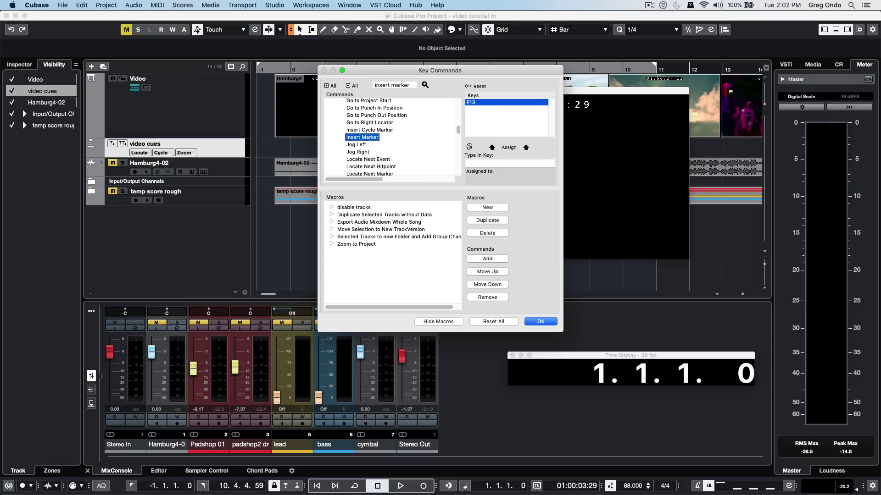
left_click_drag(376, 179, 431, 178)
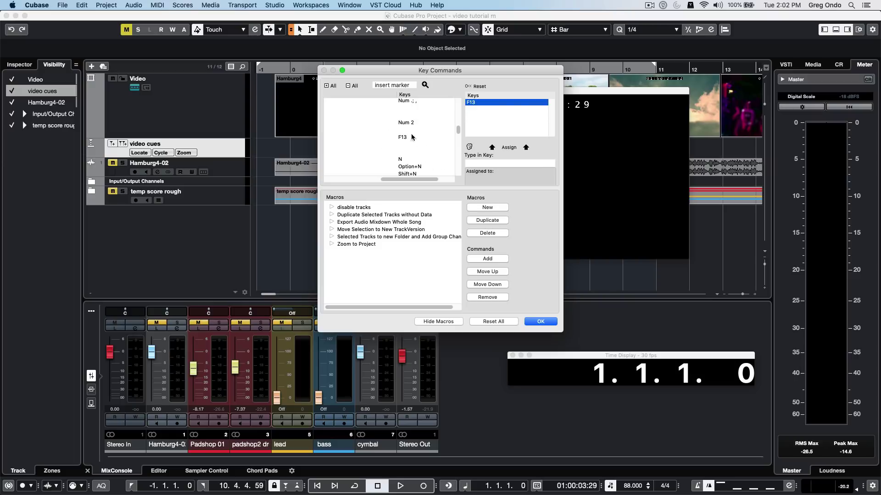
Close Key Commands, play to about bar 10, and move the Video Player below the cue track.
left_click(540, 322)
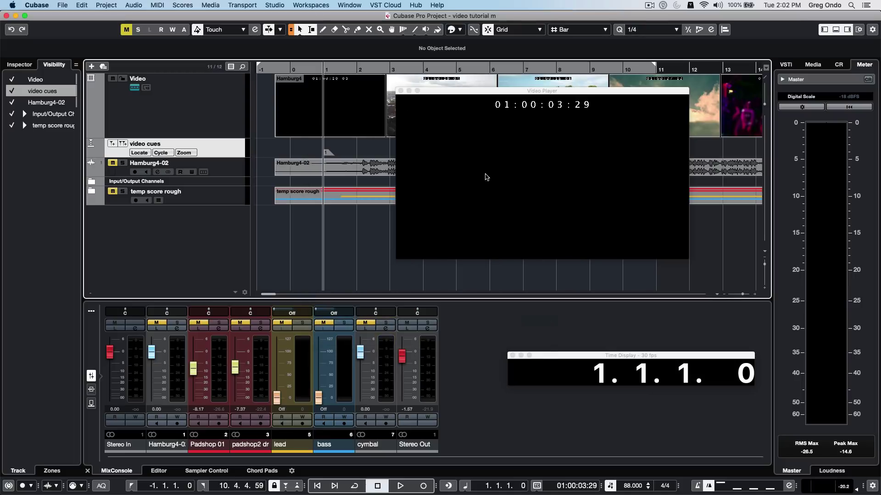
key("space")
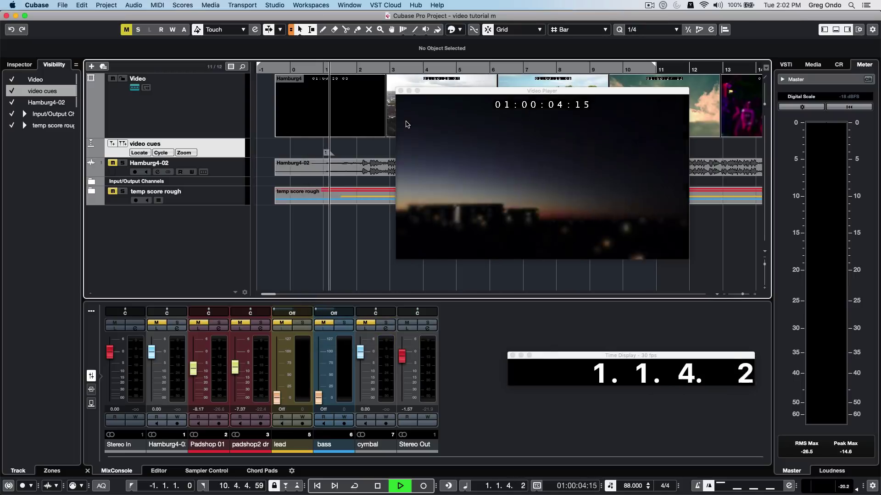
left_click_drag(465, 93, 475, 153)
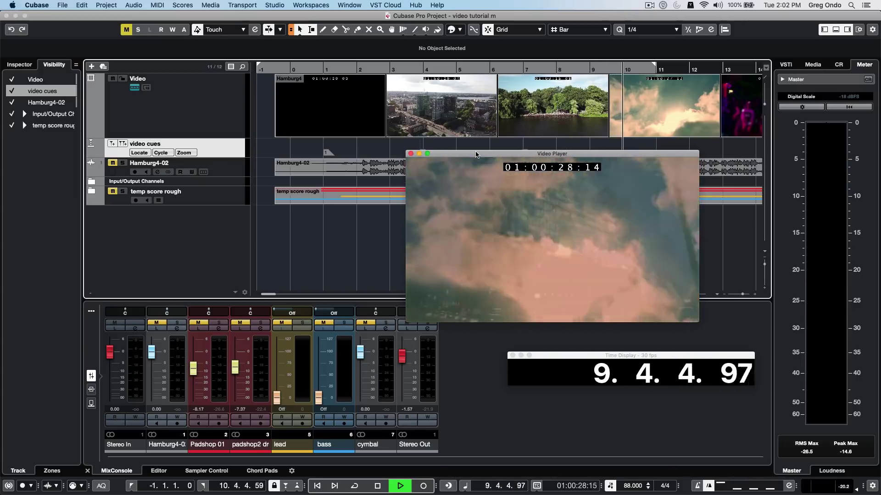
key("space")
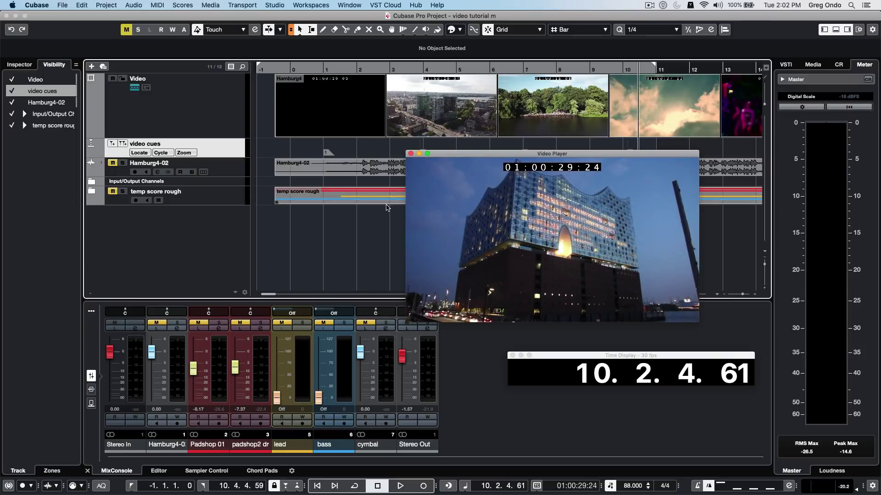
left_click_drag(460, 156, 399, 239)
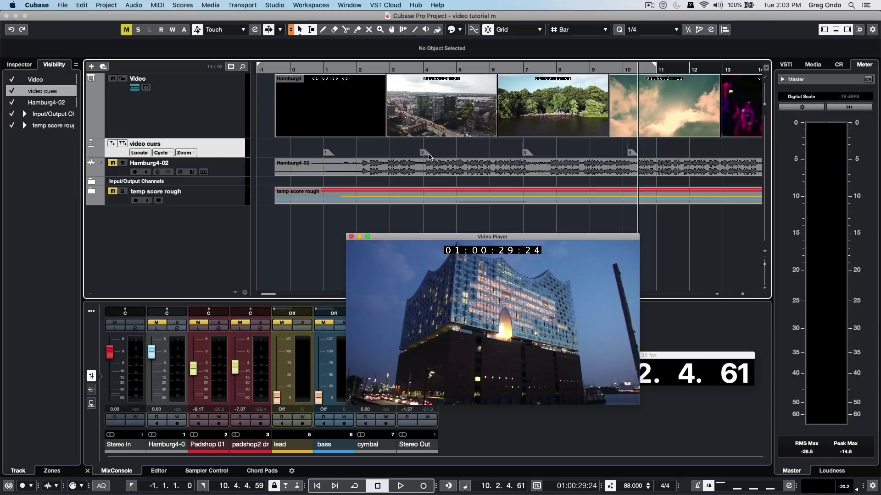
Turn on Use Video Follows Edit Mode and move cue 2 to 3.4.4.98 and cue 3 to 7.3.1.5.
left_click(252, 6)
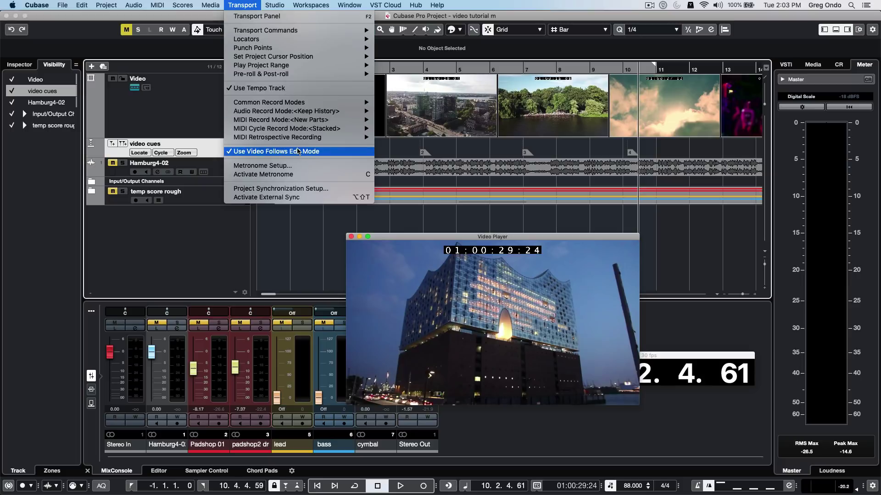
left_click(310, 153)
left_click_drag(424, 154, 432, 154)
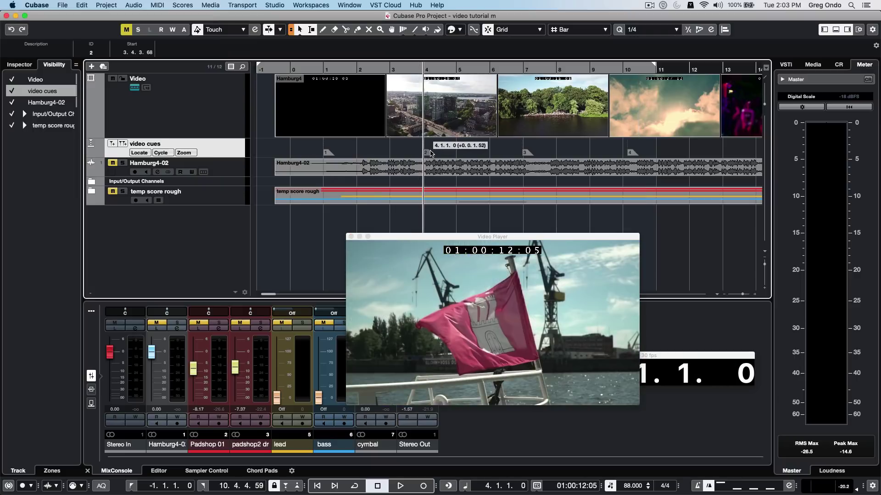
left_click_drag(431, 153, 432, 151)
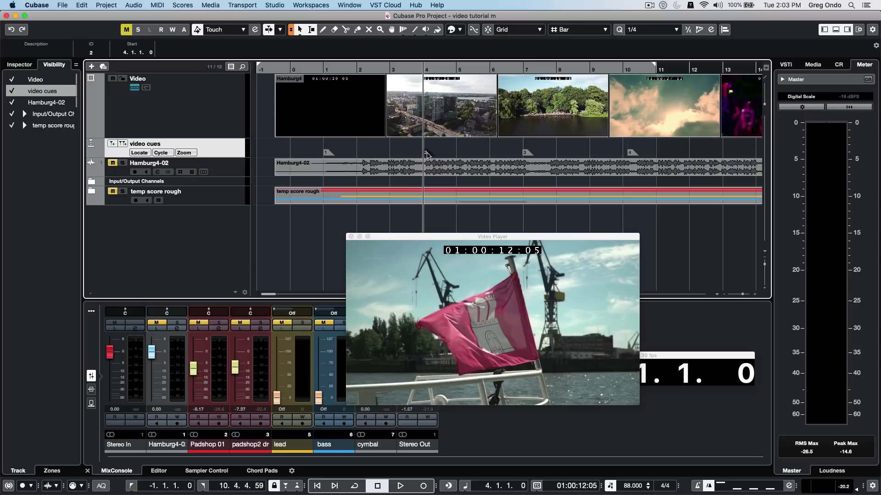
left_click_drag(427, 155, 427, 156)
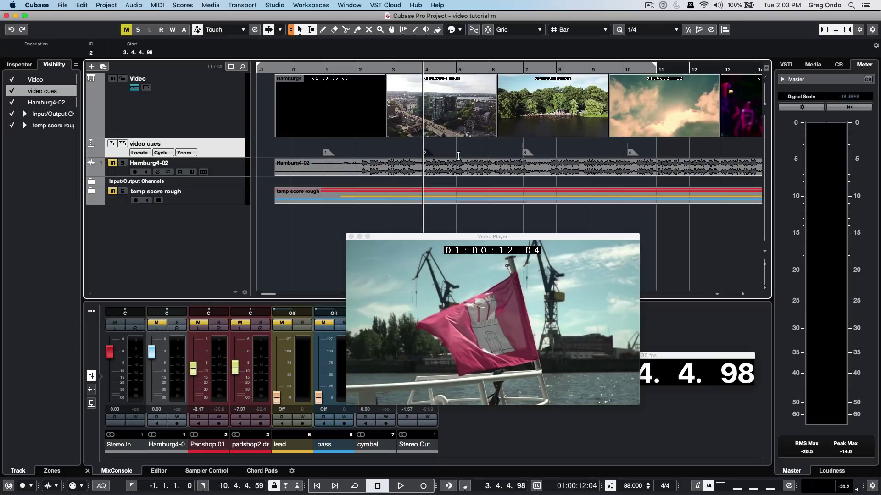
left_click_drag(526, 154, 544, 151)
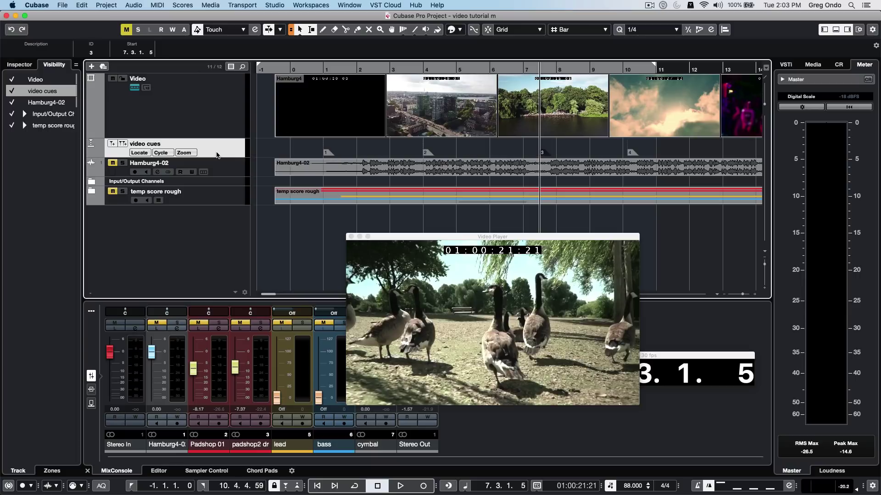
Add a Tempo track below the video cues track and move the Video Player aside.
right_click(217, 151)
mouse_move(237, 151)
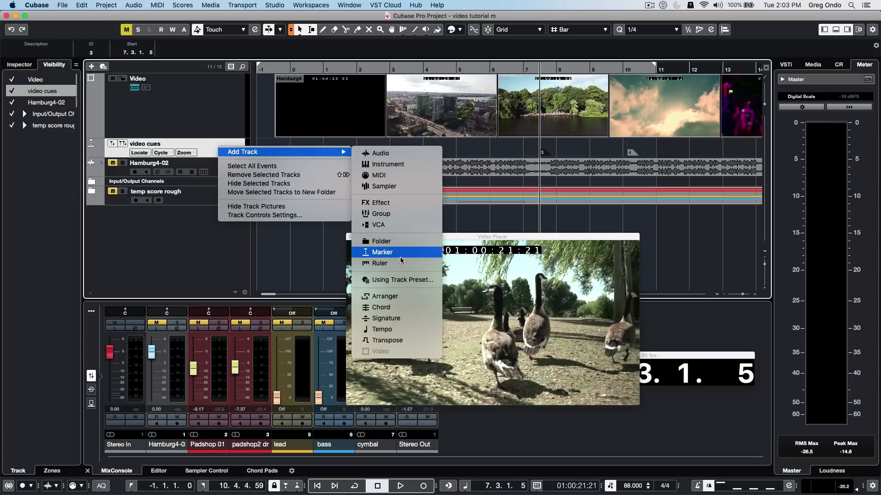
left_click(398, 331)
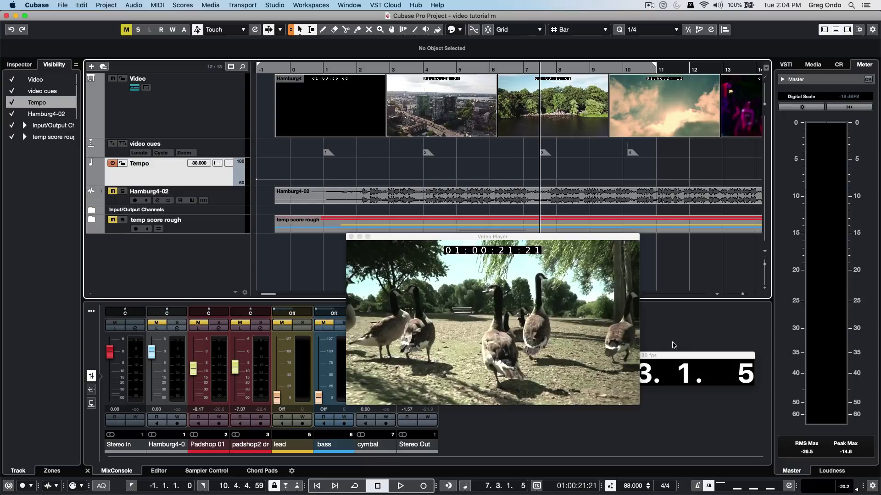
left_click_drag(586, 239, 719, 206)
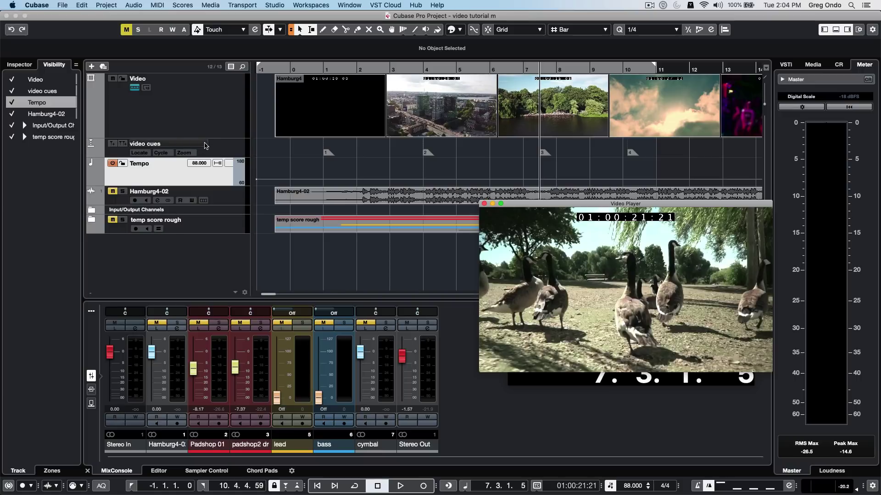
Add the Toggle time base control to the video cues track and switch it to linear time base.
right_click(204, 148)
mouse_move(205, 148)
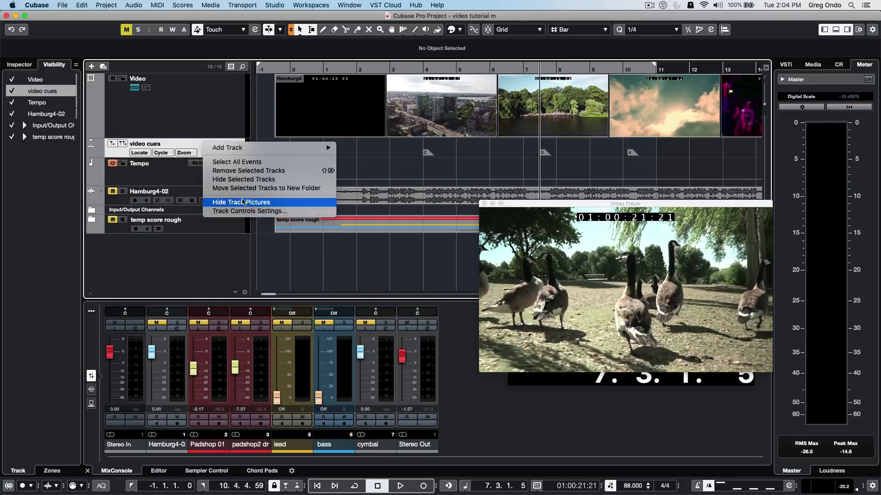
left_click(245, 211)
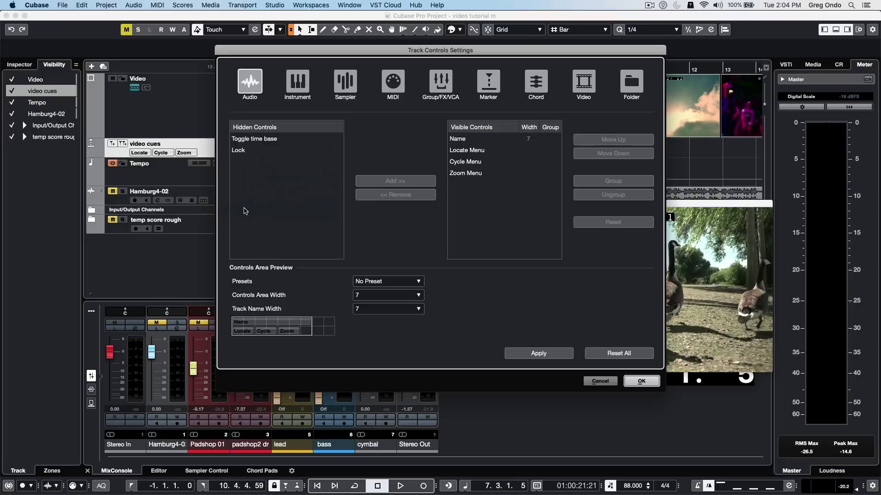
left_click(256, 142)
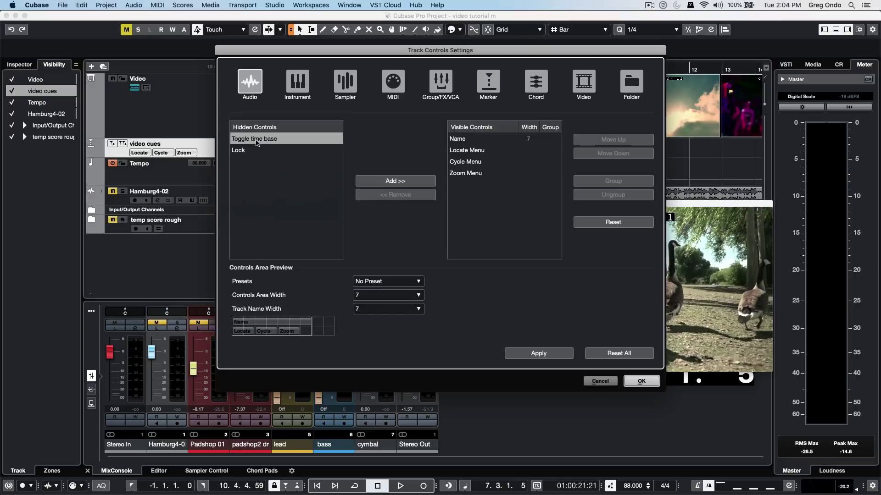
left_click(388, 182)
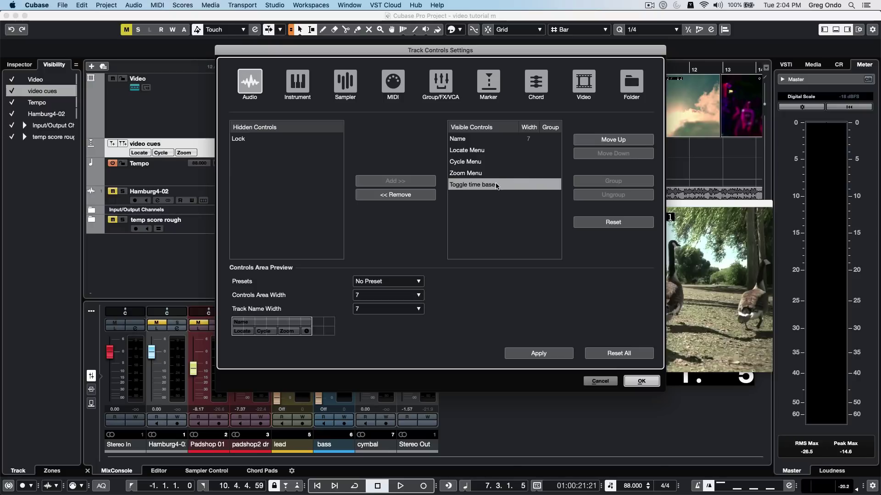
left_click(539, 354)
left_click(642, 381)
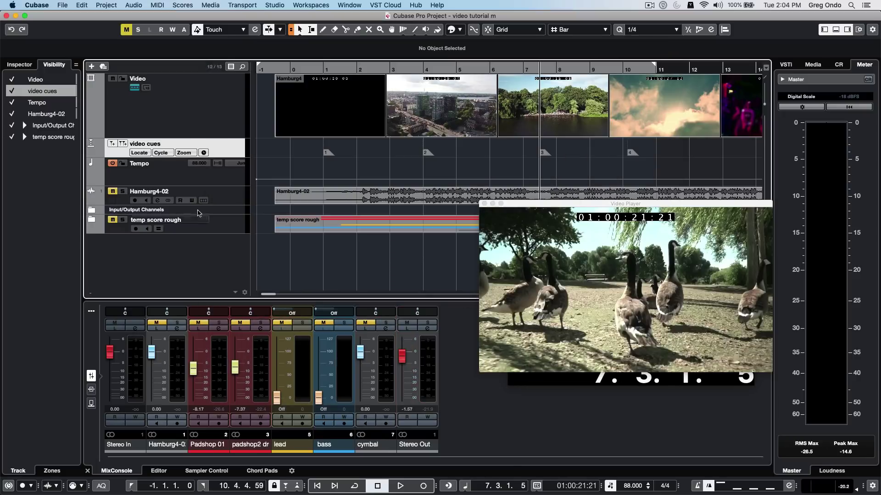
left_click(204, 154)
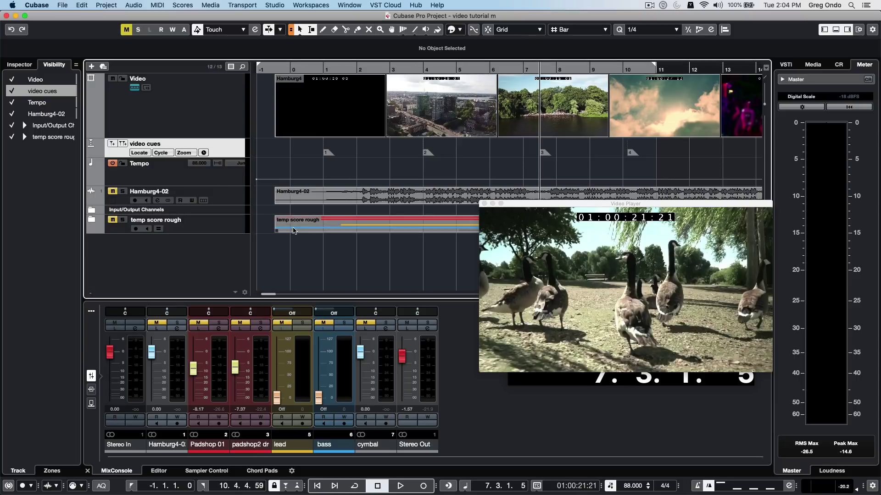
Turn on Snap and place the temp score rough part at bar 1.
left_click_drag(294, 231, 338, 228)
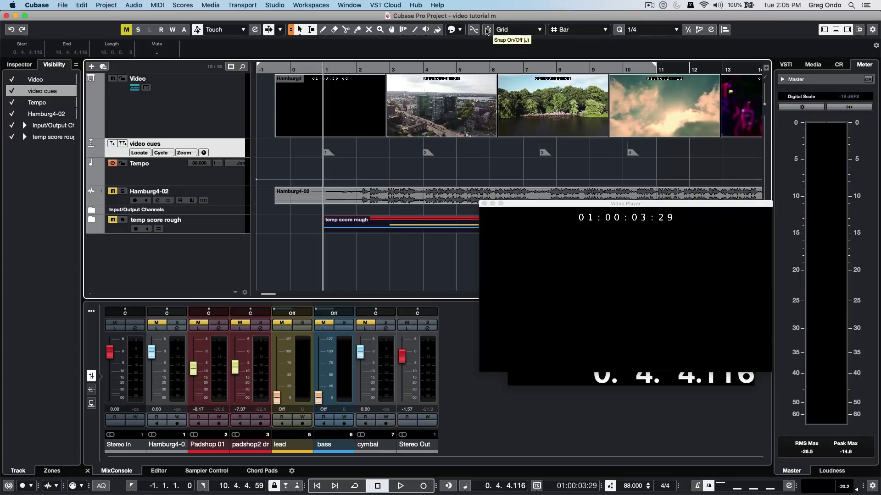
left_click(487, 29)
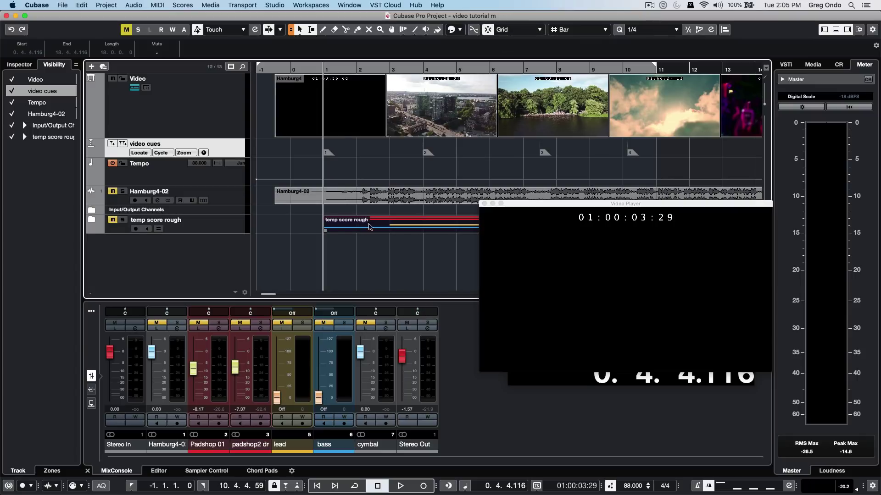
left_click_drag(358, 228, 359, 228)
Unmute and expand the temp score rough folder, then play it back against the video.
left_click(112, 222)
left_click(92, 222)
key("space")
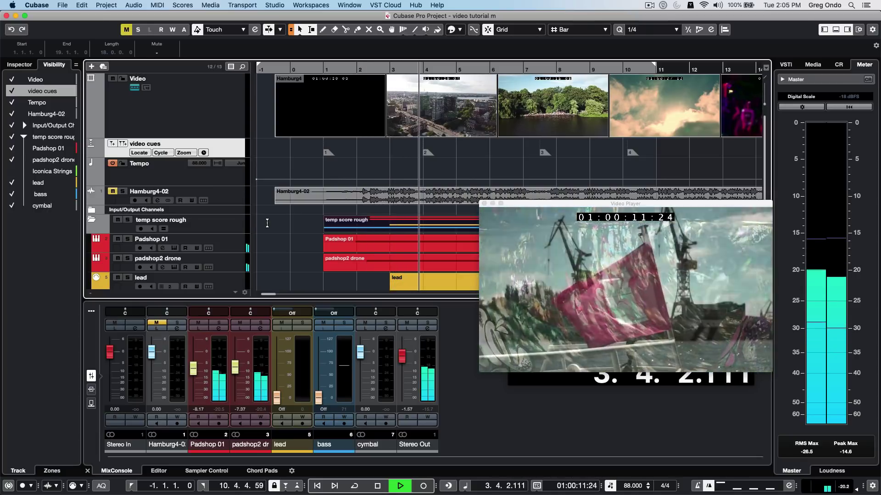
key("space")
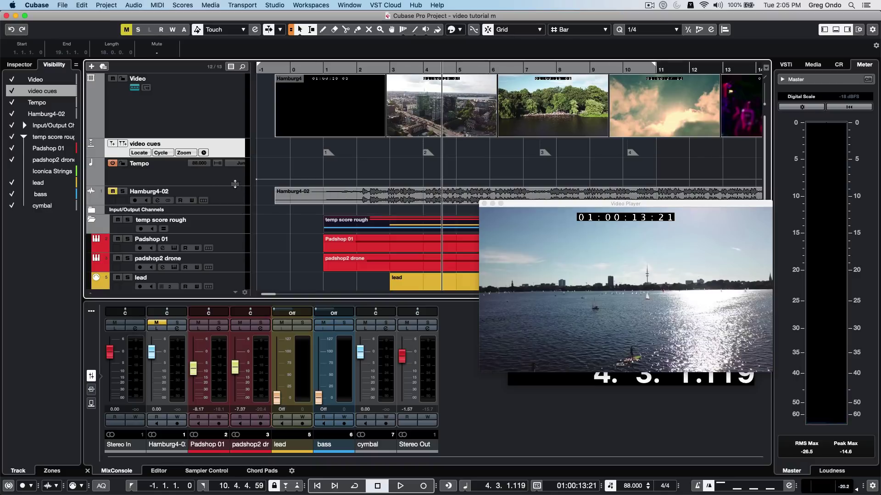
Enable Time Warp, warp bar 9 onto the video cue and pull bar 1 down to 77.473 BPM.
left_click_drag(236, 186, 237, 214)
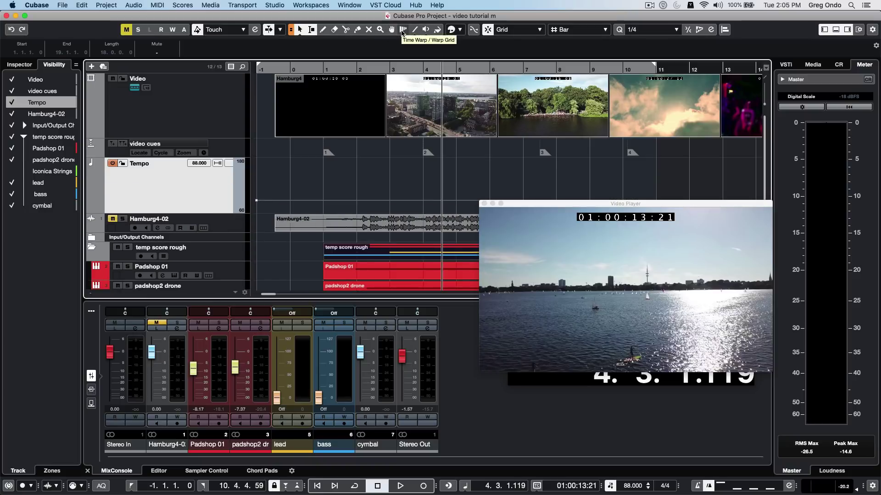
left_click(402, 30)
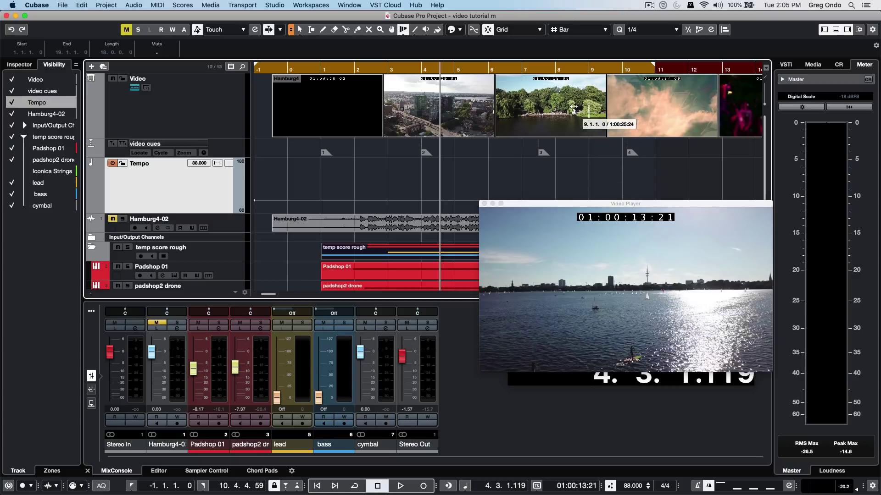
left_click_drag(590, 78, 626, 78)
left_click(329, 78)
left_click_drag(329, 78, 321, 78)
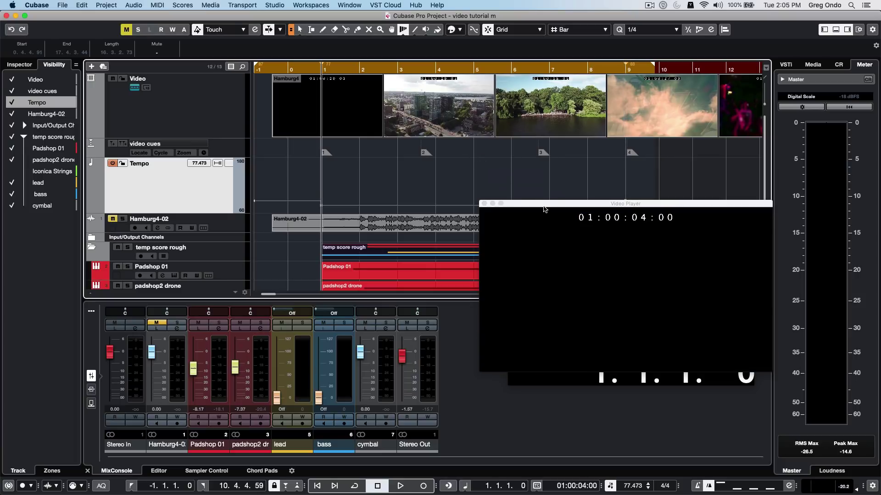
Warp bars 15 and 21 earlier onto the following video cues, then shrink the Video track.
left_click_drag(544, 210, 522, 254)
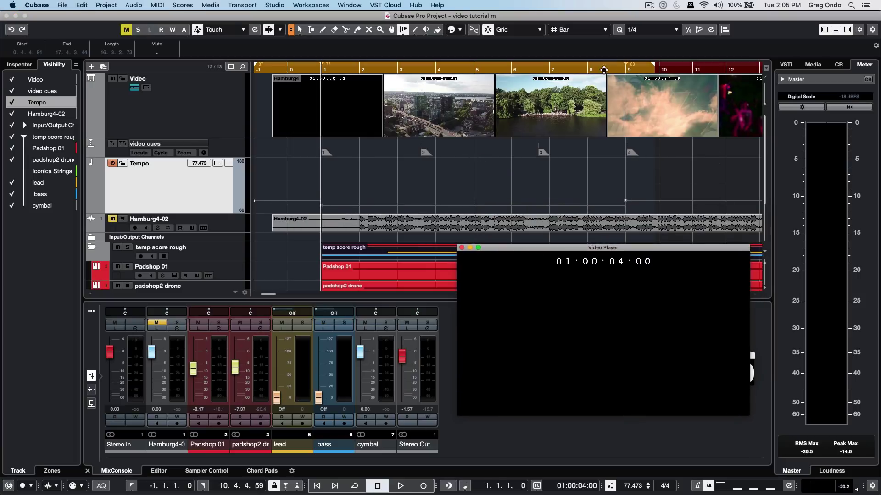
left_click(593, 68)
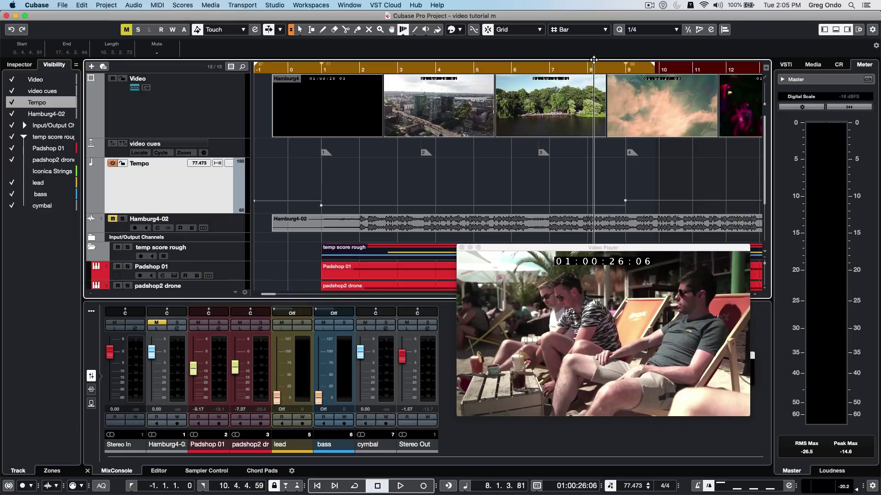
left_click_drag(594, 60, 588, 64)
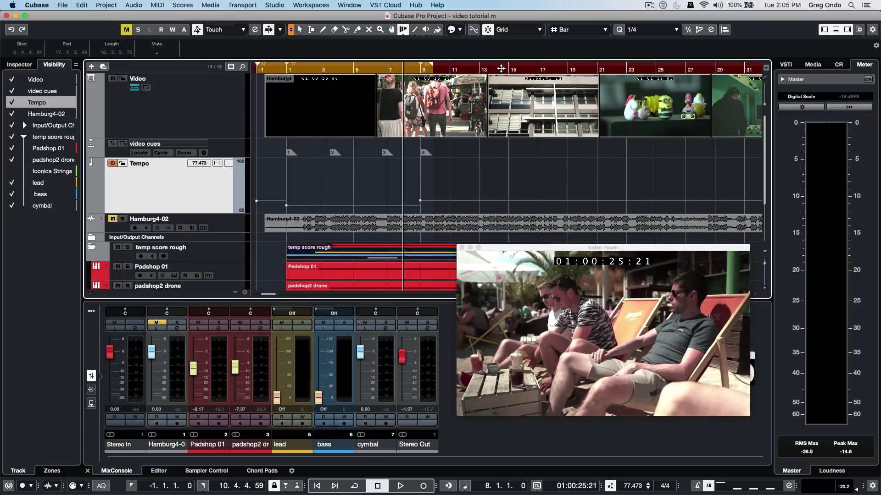
left_click(523, 67)
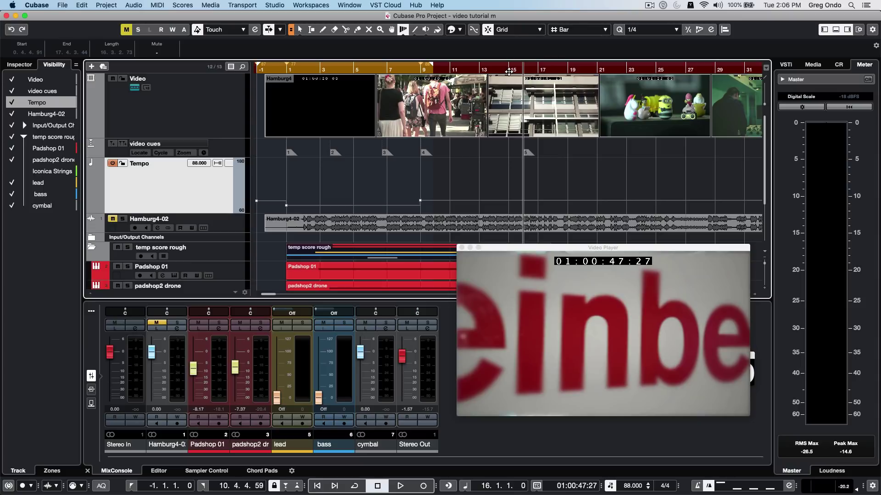
left_click_drag(508, 78, 486, 81)
left_click_drag(583, 77, 519, 74)
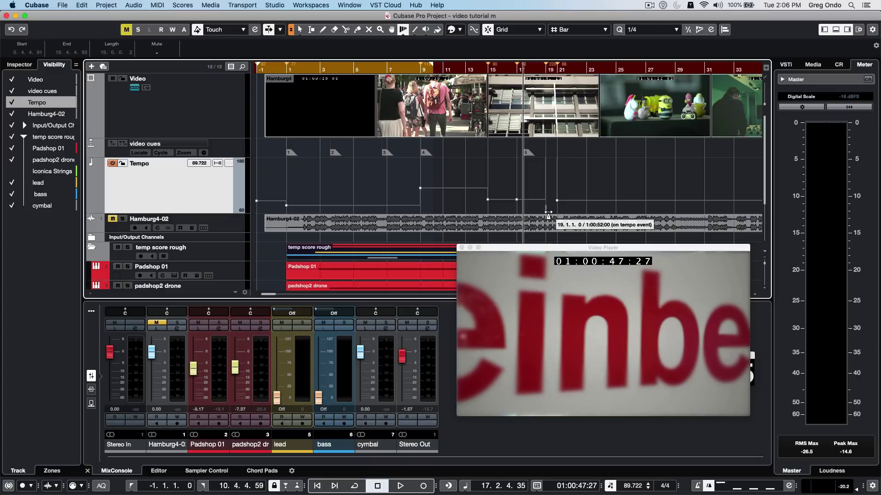
left_click_drag(507, 291, 560, 341)
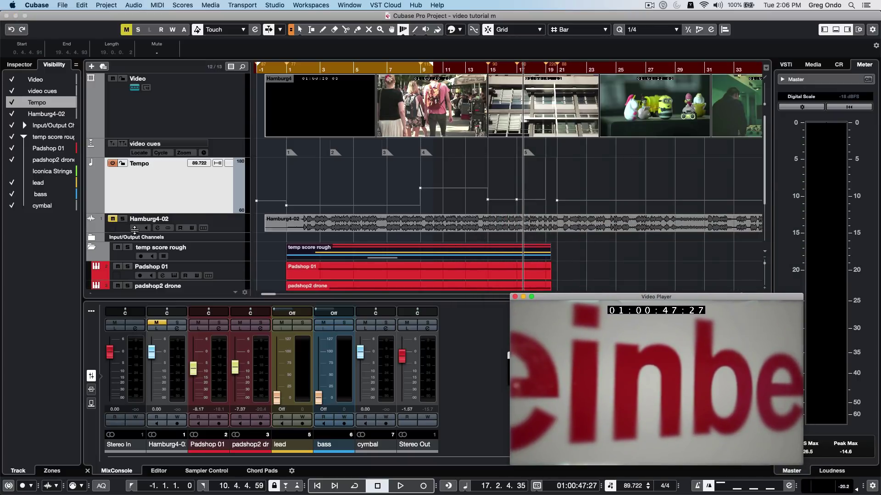
left_click_drag(207, 140, 212, 121)
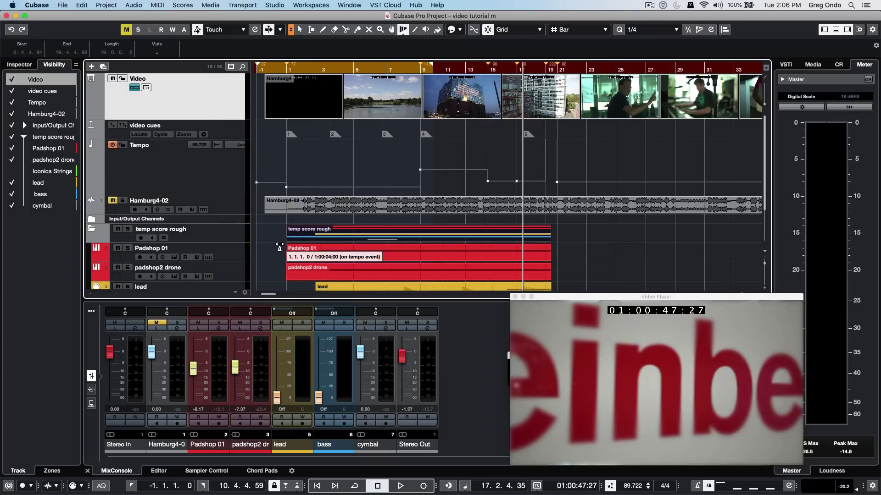
Mute the FC01_AK_1 cymbal event with the Mute tool and play from bar 5.
scroll(279, 248, "down", 1)
scroll(278, 249, "down", 5)
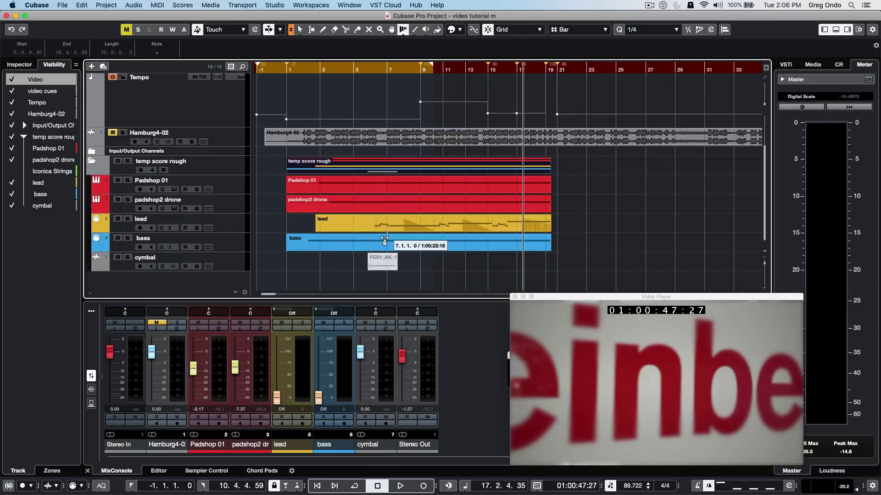
right_click(385, 271)
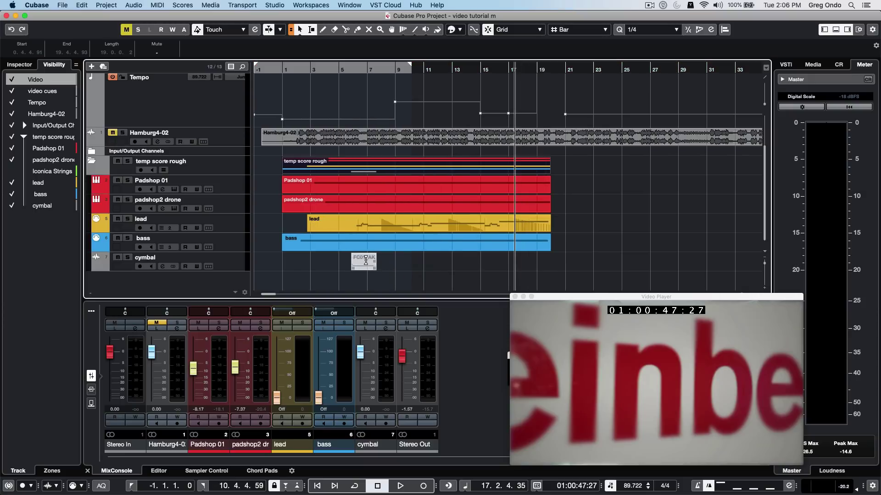
left_click(436, 261)
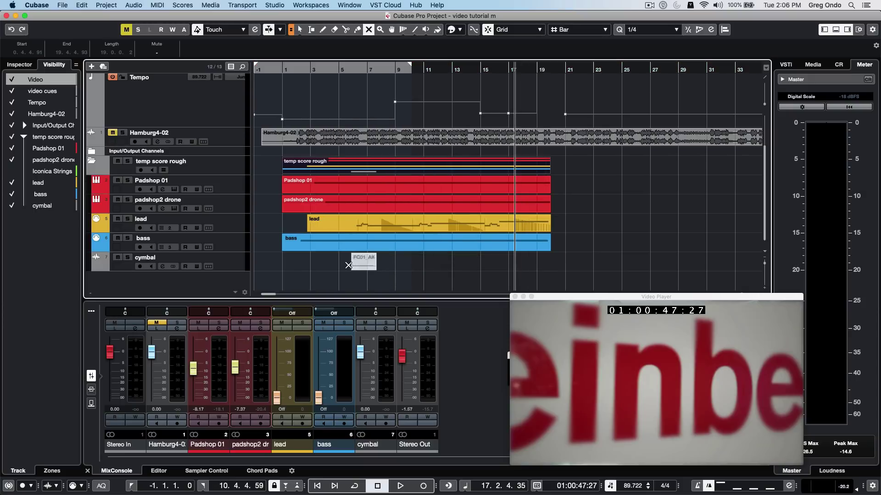
left_click(371, 263)
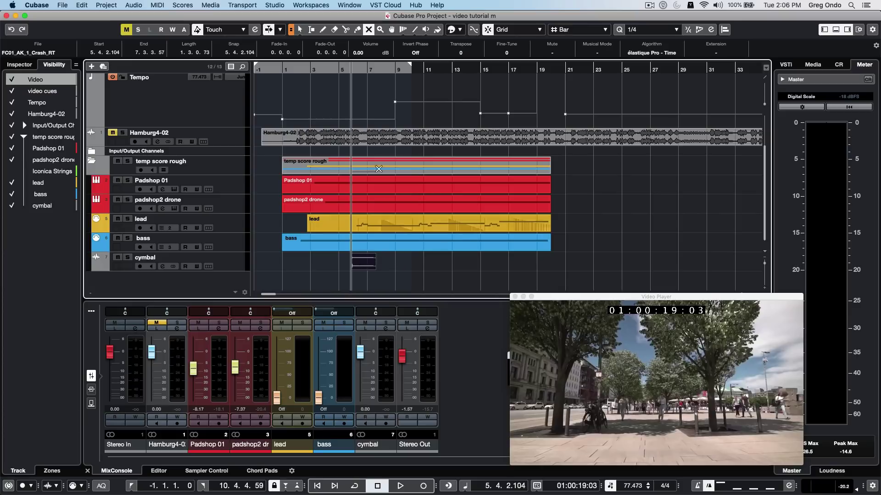
left_click(348, 73)
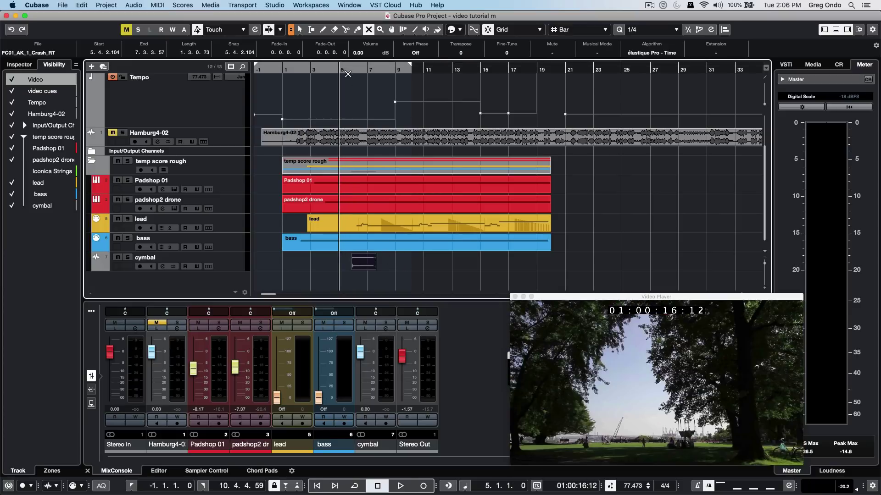
key("space")
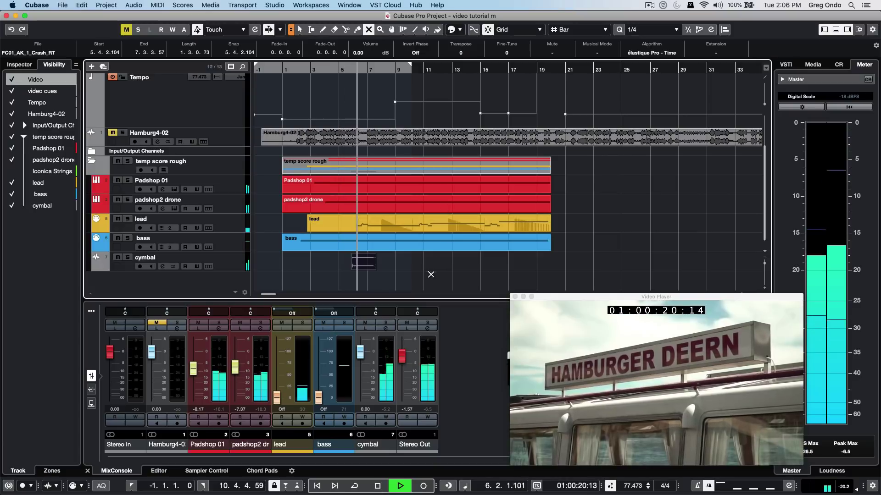
key("space")
Enable Use Video Follows Edit Mode and move the cymbal event to start at bar 9.
right_click(364, 269)
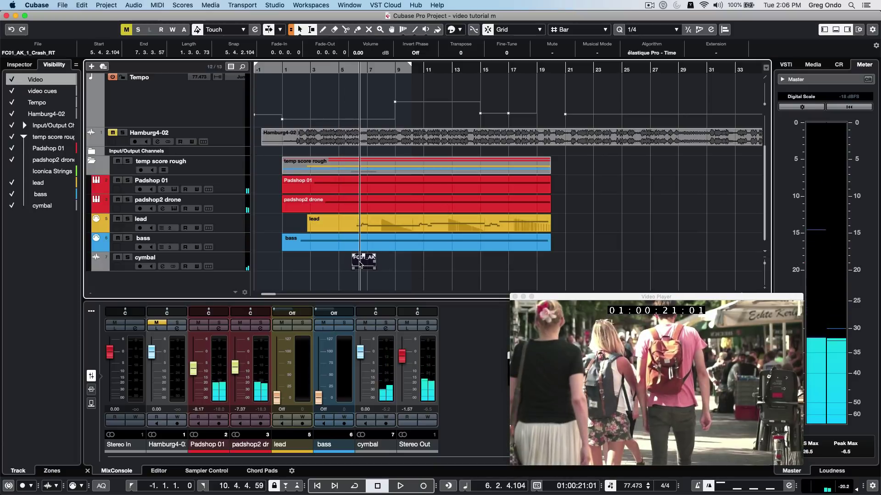
left_click(241, 5)
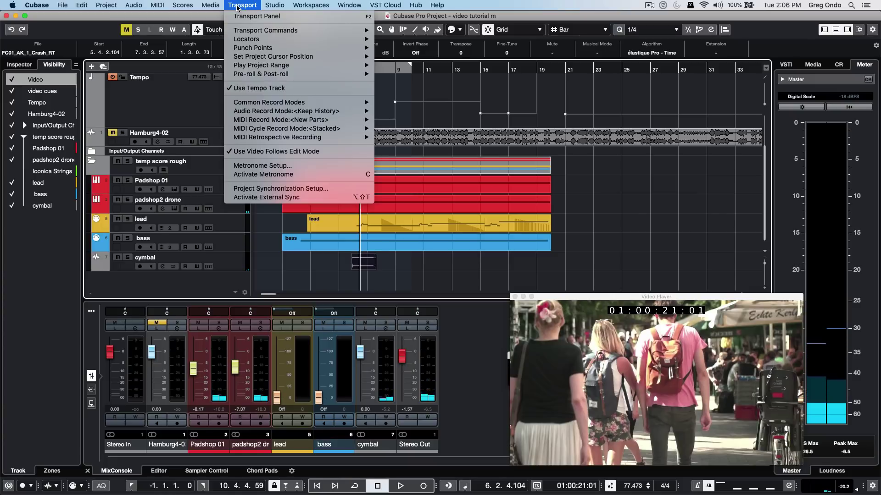
left_click(287, 156)
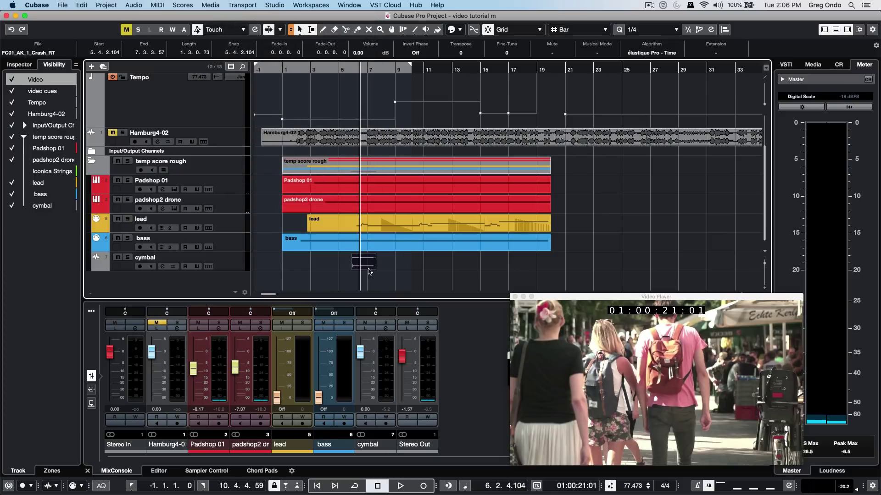
left_click_drag(363, 267, 395, 256)
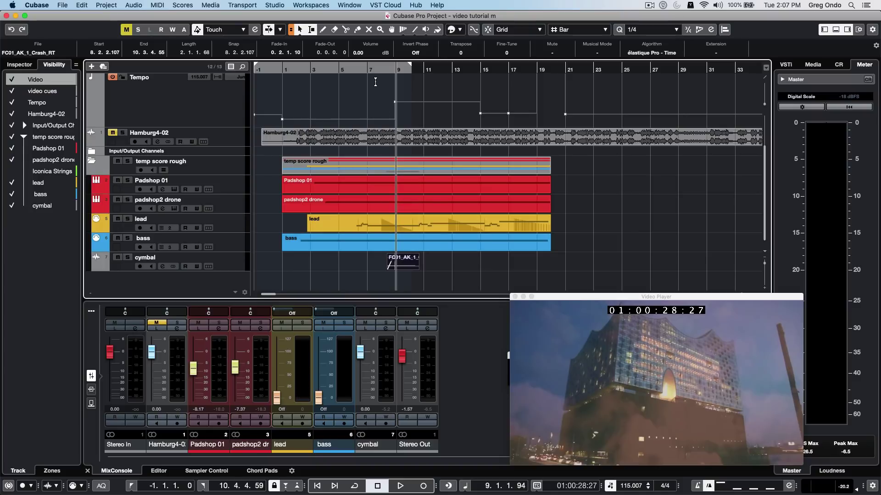
left_click_drag(378, 72, 374, 80)
Check the cymbal timing, set tempo after bar 9 to 93 and bar 1 to 103 BPM, and play from bar 7.
key("space")
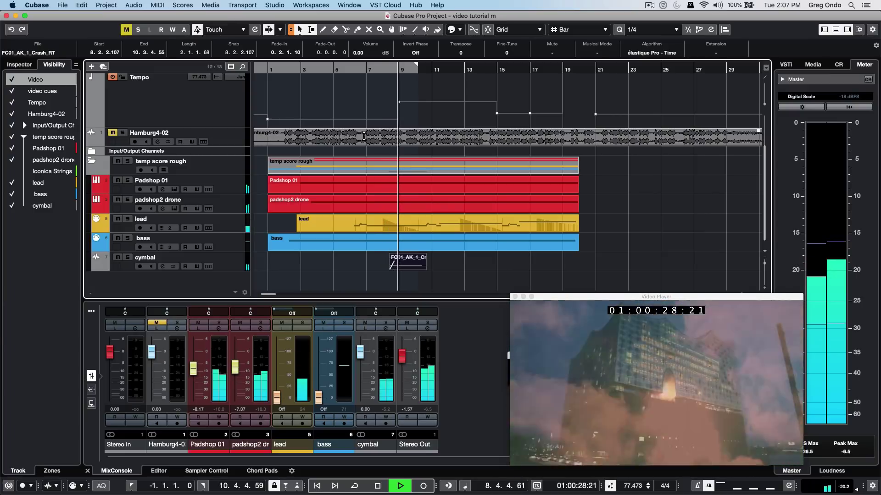
key("space")
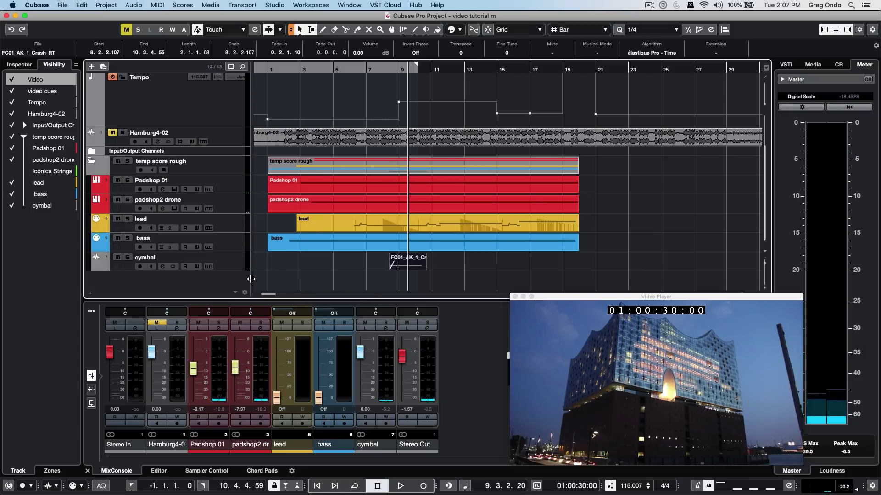
left_click(243, 265)
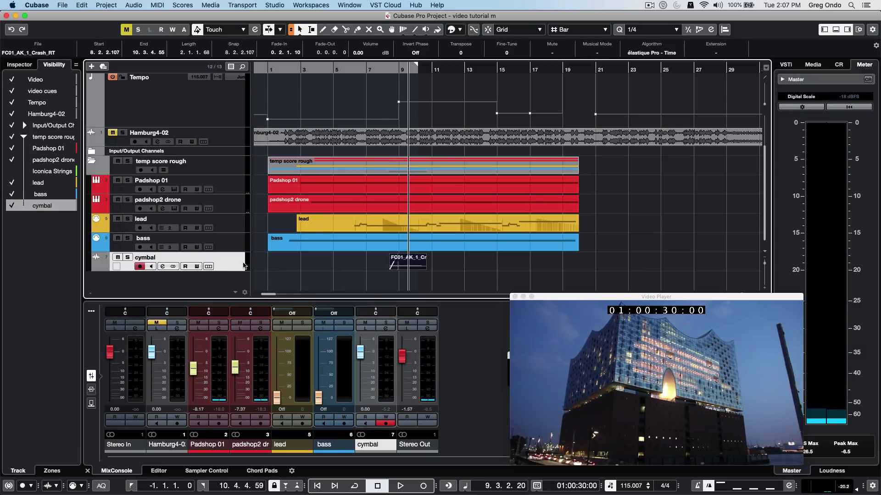
left_click(16, 65)
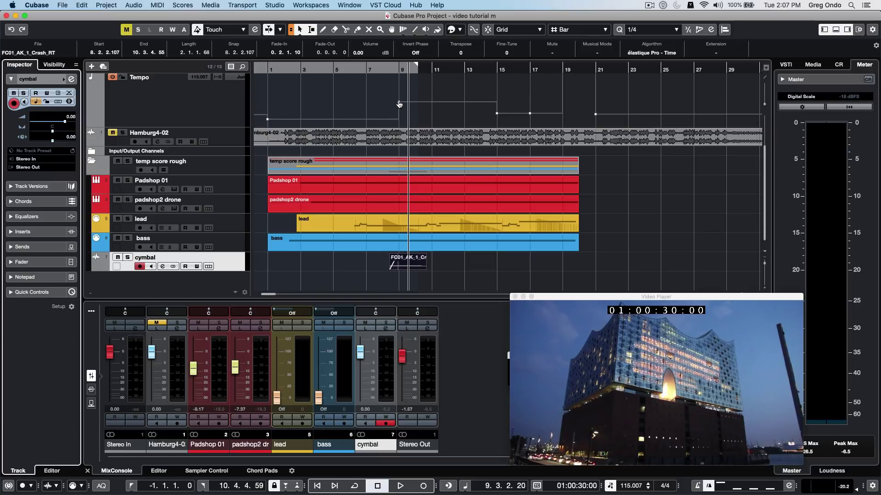
left_click_drag(399, 105, 398, 112)
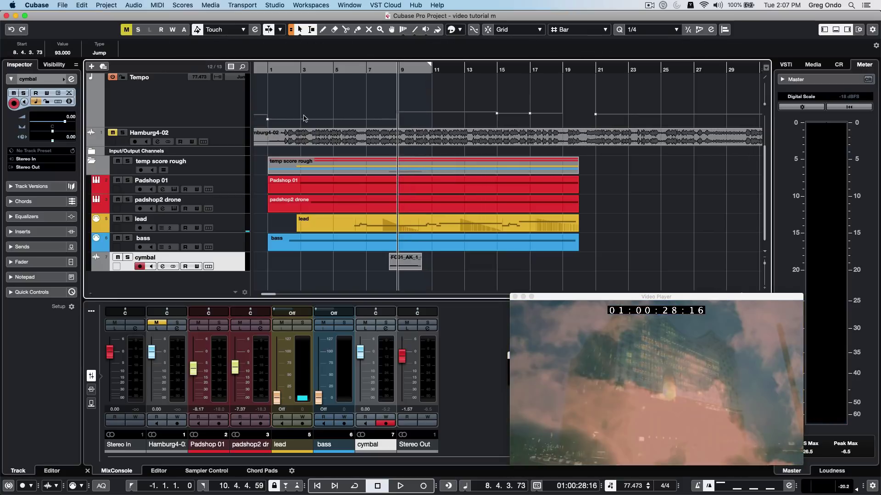
left_click_drag(267, 122, 269, 107)
double_click(380, 71)
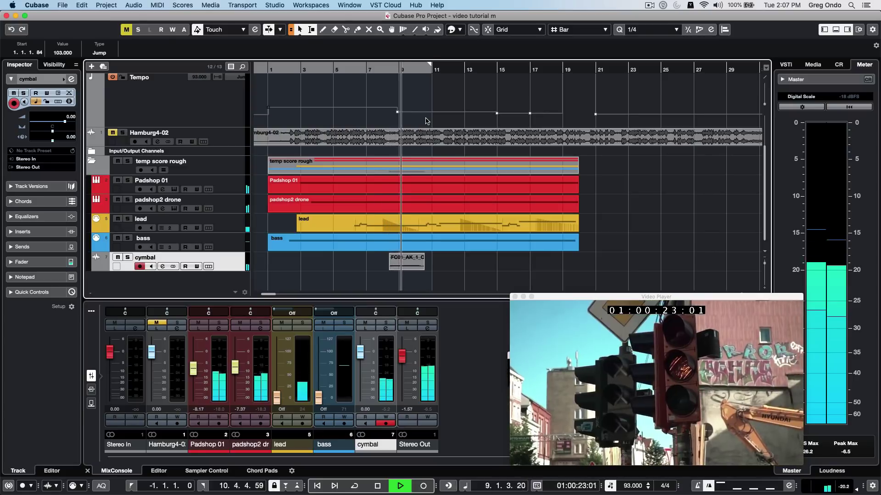
Lower the bars 1–9 tempo segment to 77.473 BPM and select the tempo points at bars 9 and 1.
key("space")
left_click_drag(267, 109, 268, 119)
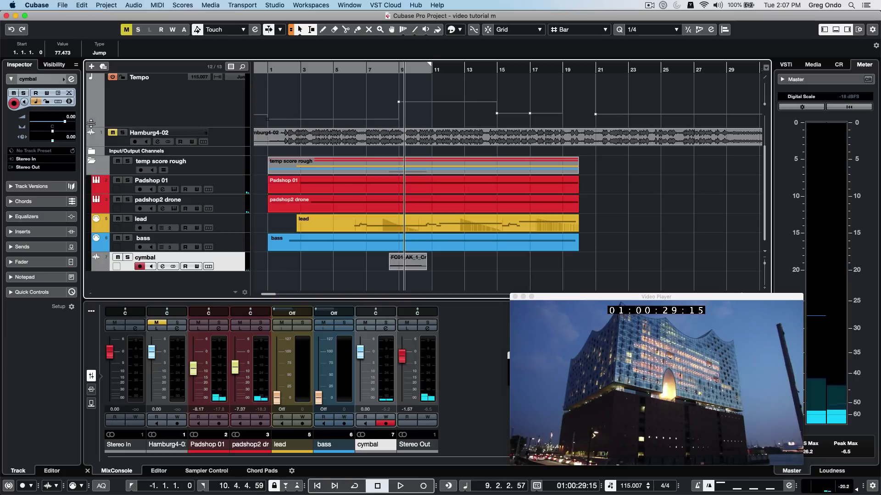
left_click_drag(394, 72, 389, 72)
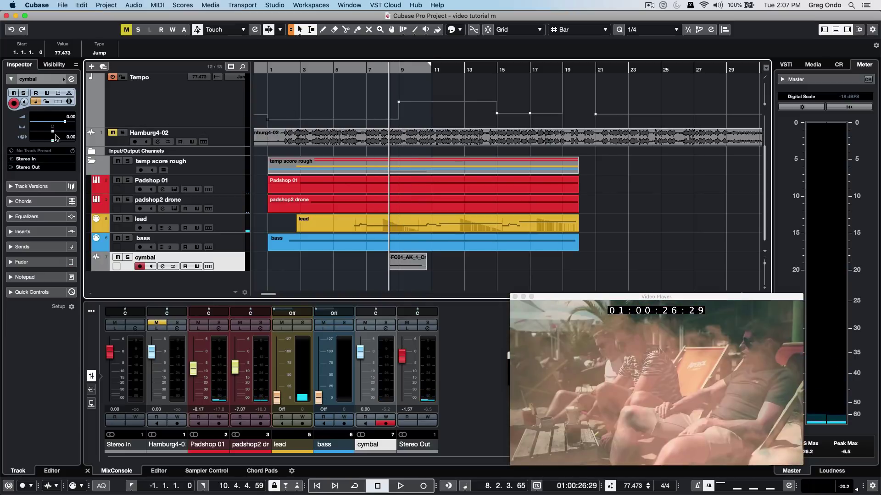
left_click(399, 102)
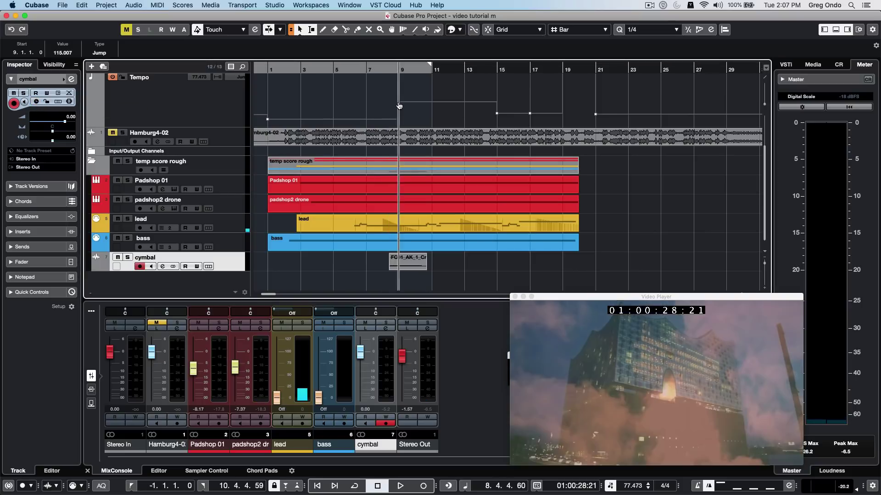
left_click(267, 121)
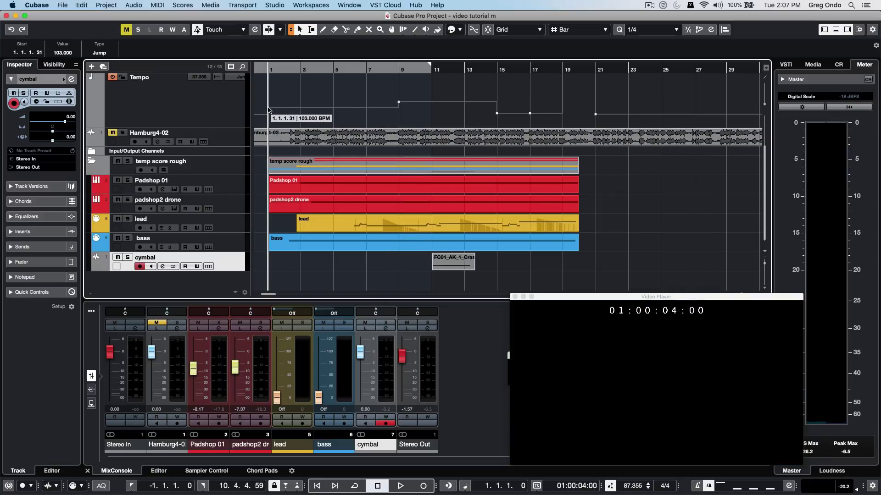
Play from near bar 7 to hear the cymbal crash against the picture.
left_click(371, 69)
key("space")
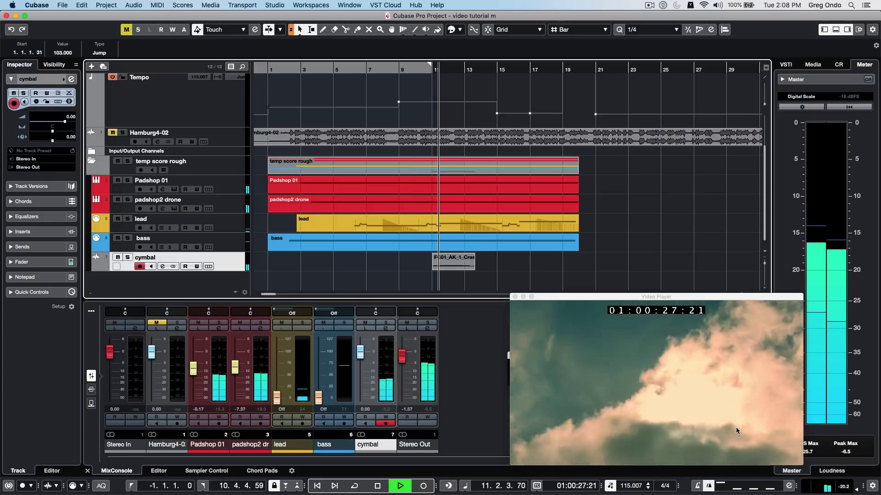
key("space")
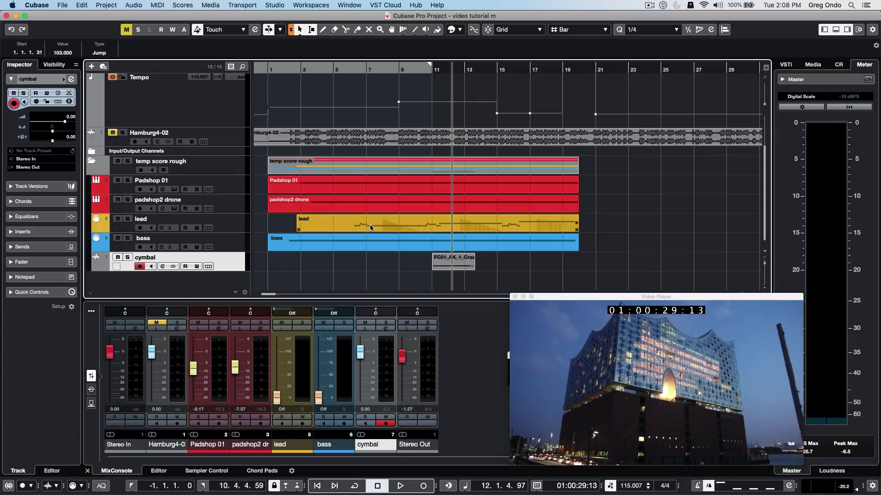
Open the lead part in the Key Editor and move a short note up a semitone to G#3.
double_click(372, 228)
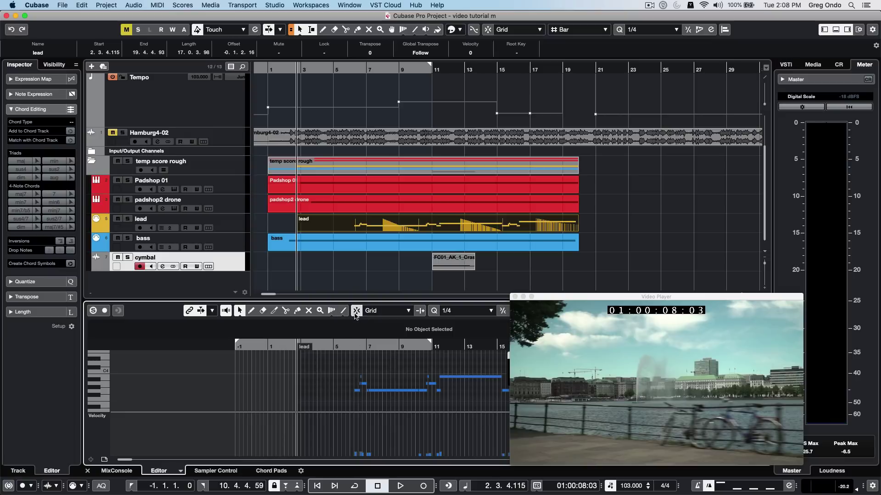
left_click(375, 393)
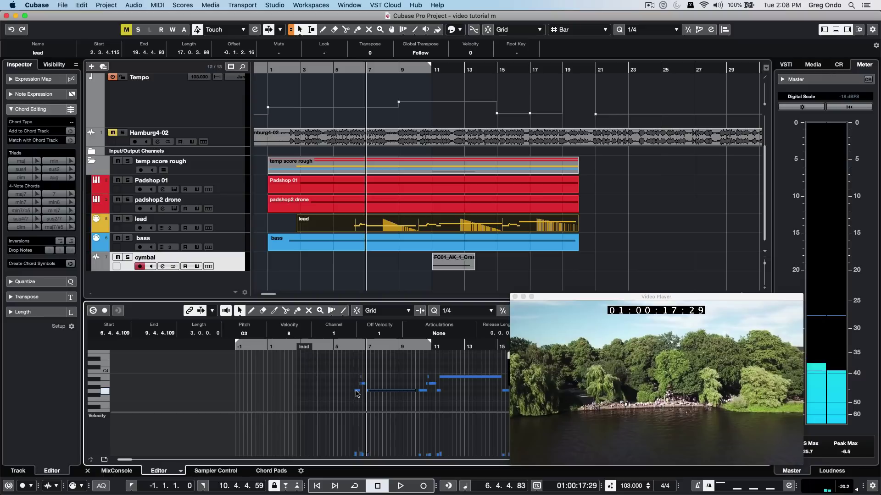
left_click_drag(357, 394, 343, 389)
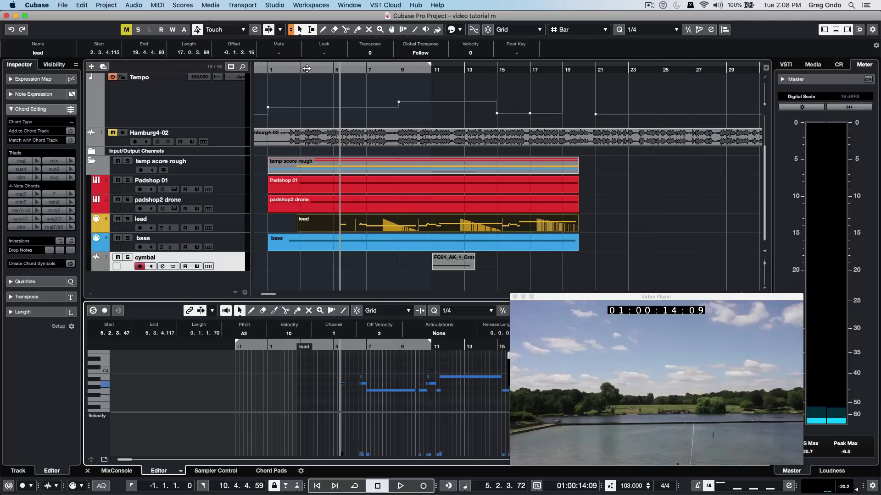
Range-select bars 9–16 and draw fluctuating tempo points across bars 11–14 with the Draw tool.
left_click_drag(334, 70, 257, 73)
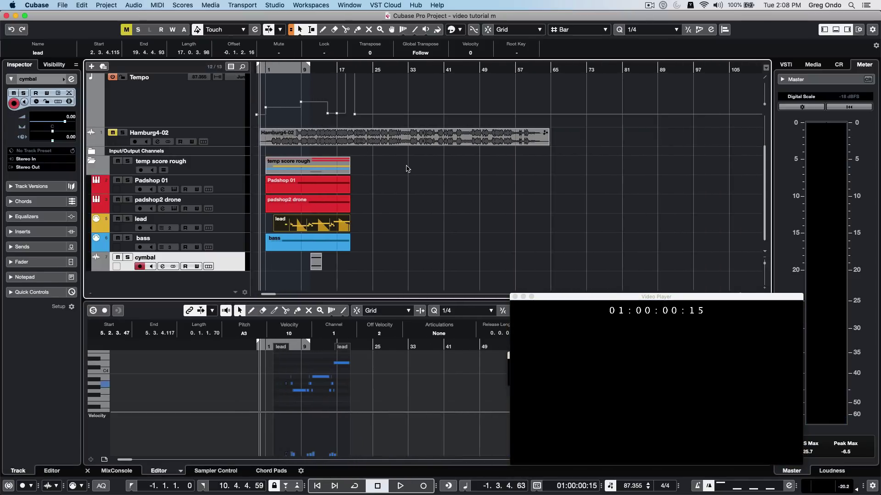
scroll(406, 168, "up", 3)
left_click_drag(282, 68, 257, 104)
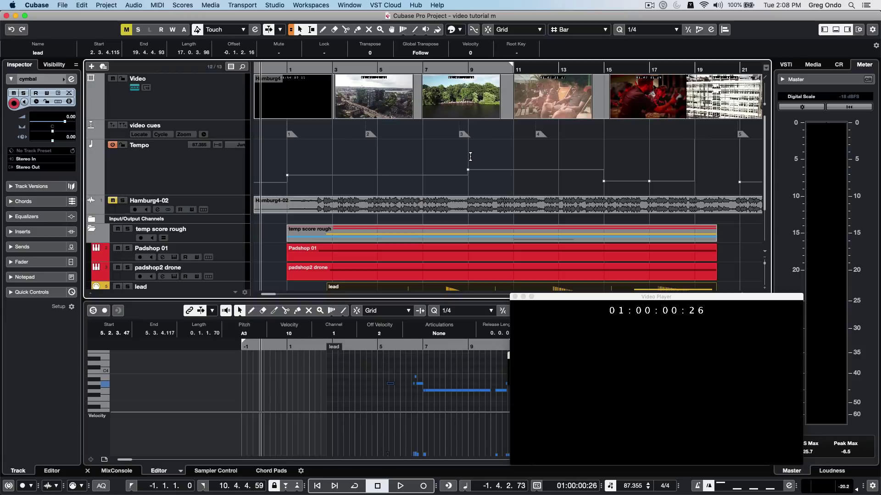
left_click_drag(471, 158, 630, 155)
right_click(523, 162)
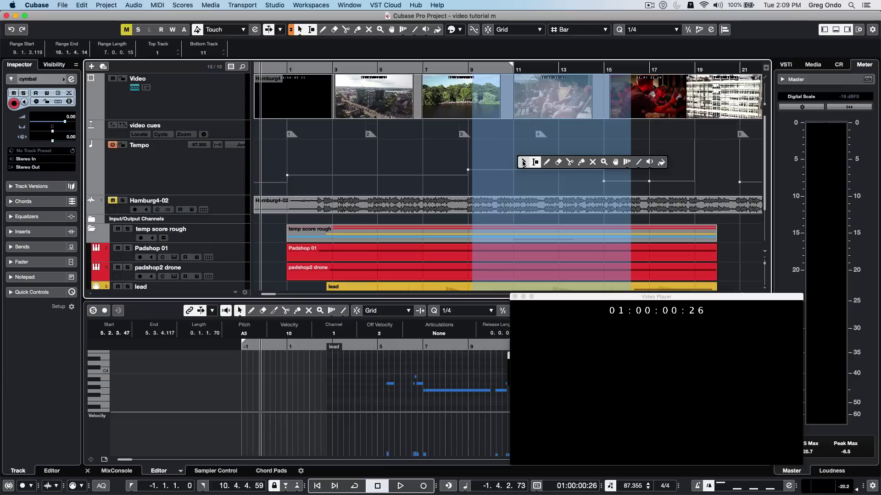
left_click(546, 162)
mouse_move(510, 171)
left_mouse_down()
mouse_move(589, 175)
mouse_move(578, 180)
left_mouse_up()
right_click(483, 136)
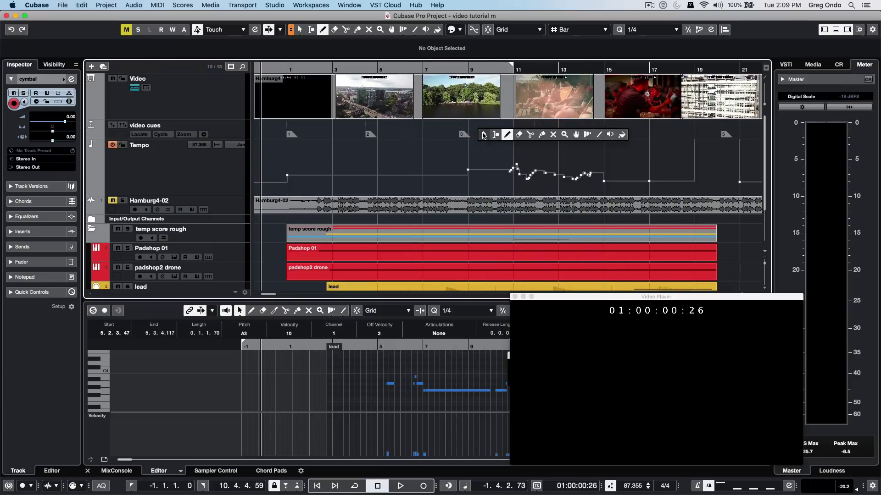
left_click(494, 135)
left_click(457, 152)
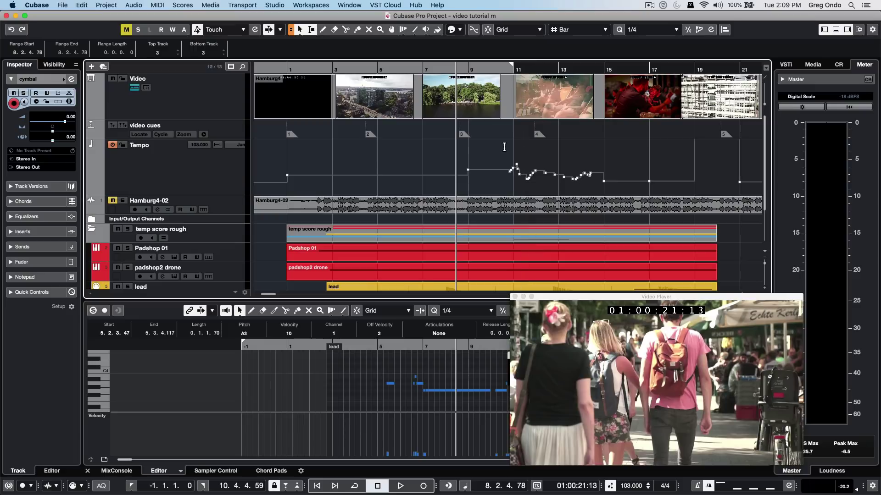
Select the range 10.3.3–14.3.2 and apply Edit > Range > Delete Time.
left_click_drag(504, 147, 595, 149)
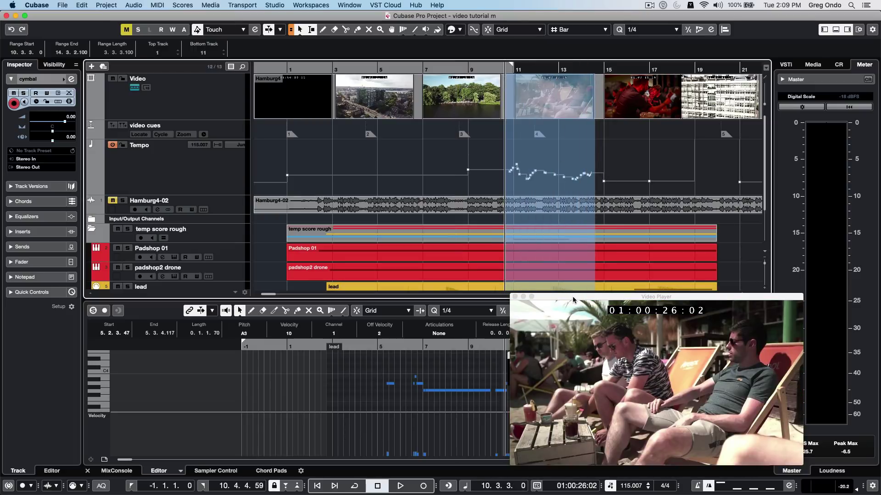
left_click_drag(572, 297, 225, 126)
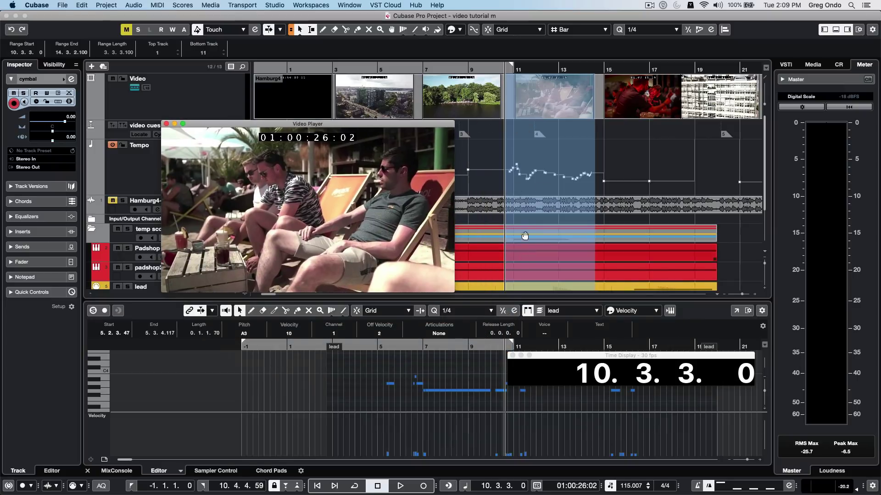
left_click(84, 5)
mouse_move(99, 100)
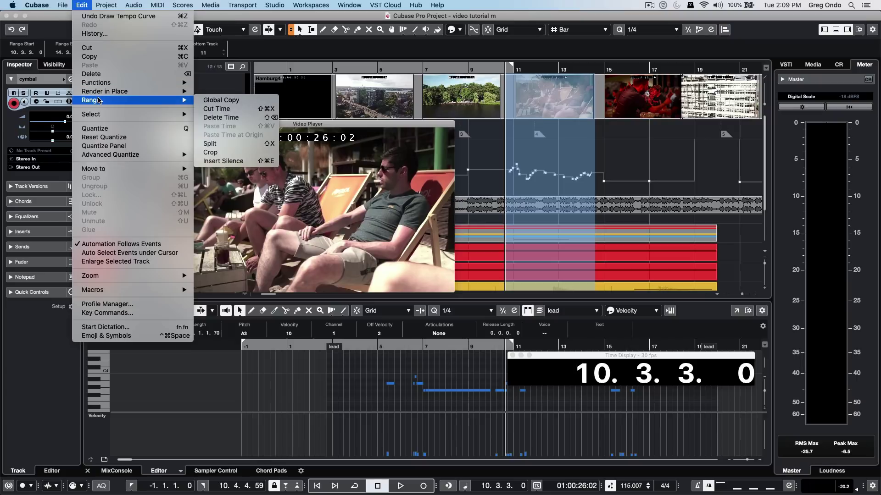
left_click(243, 118)
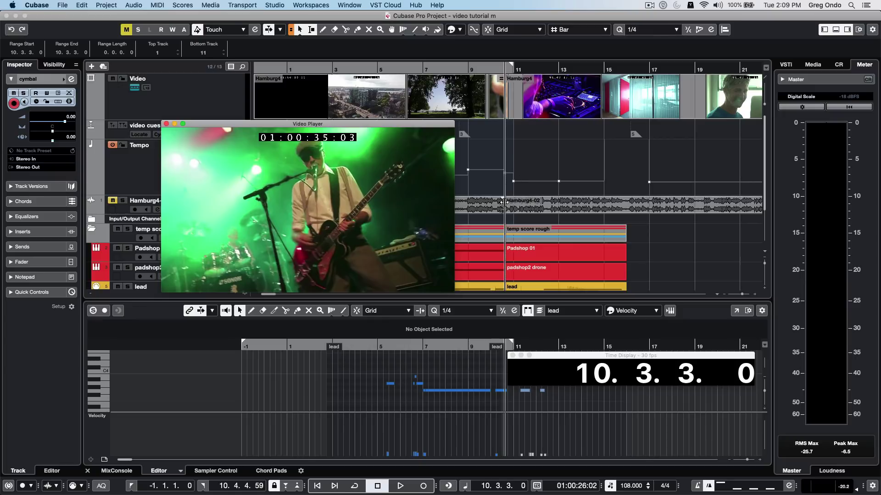
Undo and redo the deletion to compare, leaving the scene deleted.
key("super+z")
key("super+shift+z")
key("super+z")
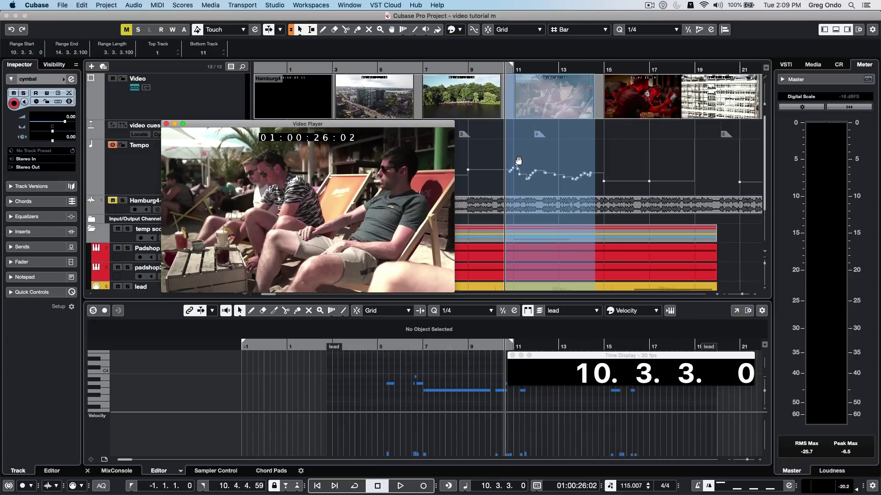
key("super+z")
key("super+shift+z")
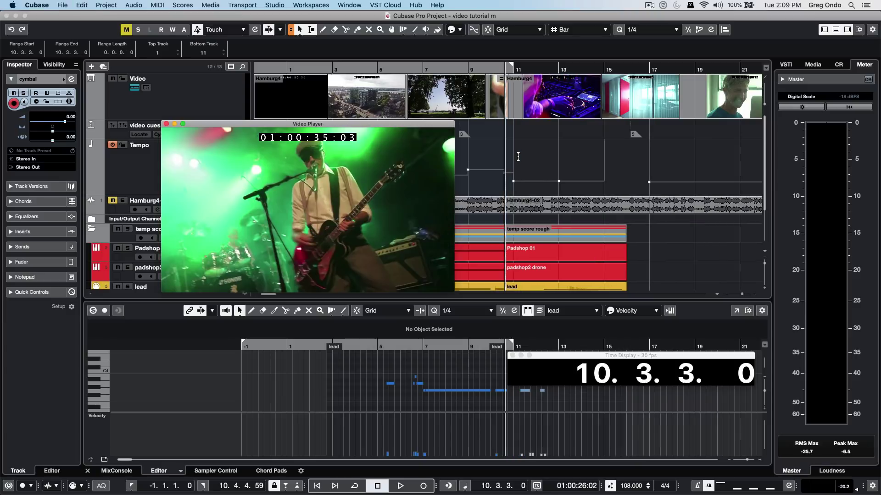
Shift the cycle range to about bars 8–19 and close the Video Player.
left_click_drag(433, 127, 570, 217)
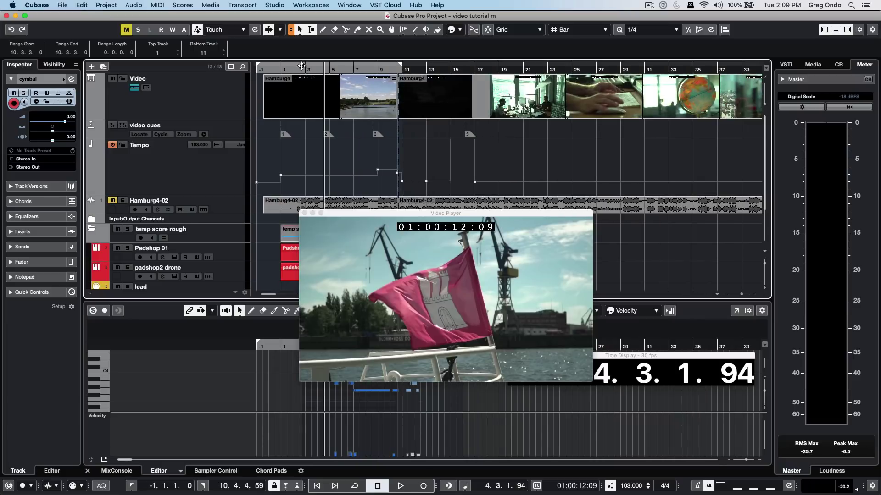
left_click_drag(302, 68, 401, 87)
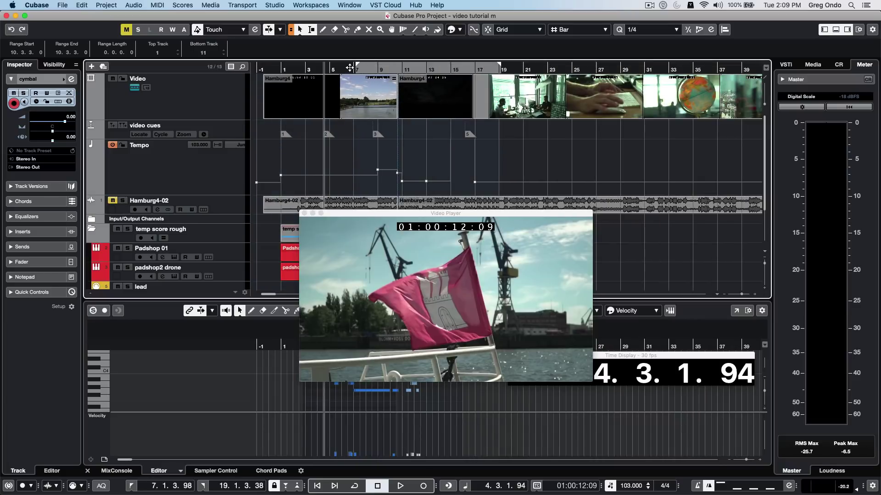
left_click(304, 213)
Set the locators to 4.4.4.82 and 17.2.3.40 and open the File menu.
left_click(357, 66)
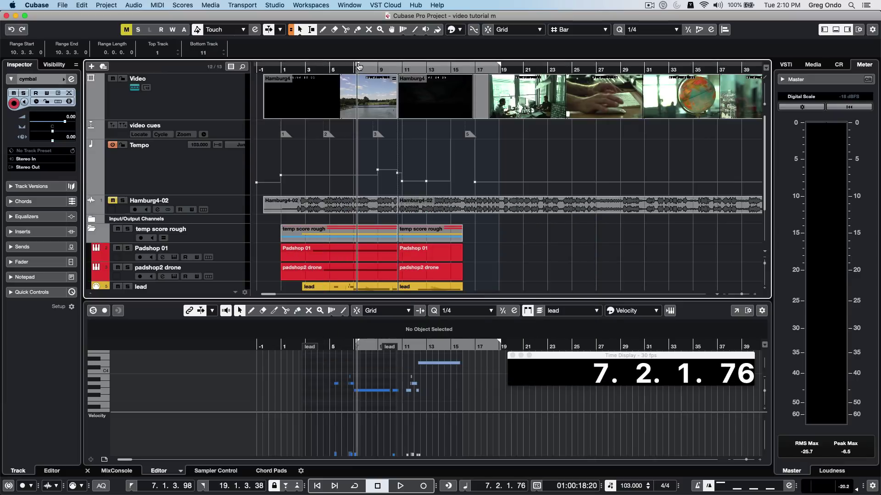
left_click_drag(359, 67, 331, 68)
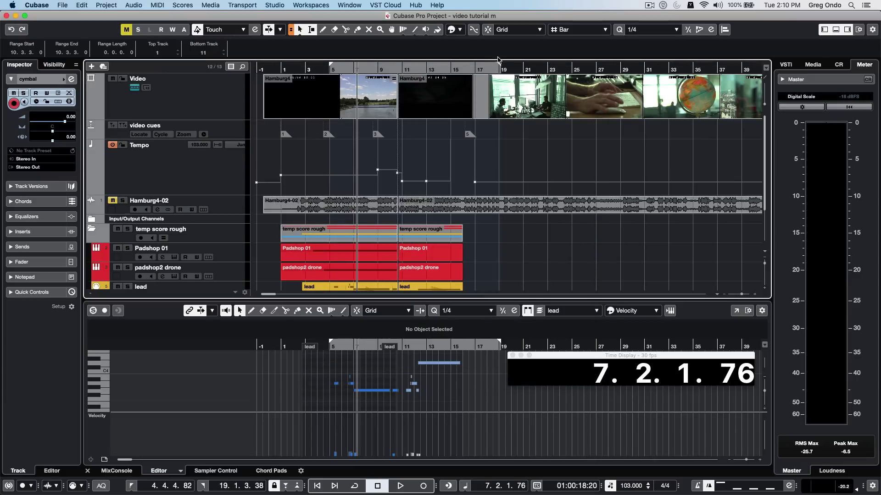
left_click_drag(499, 65, 477, 65)
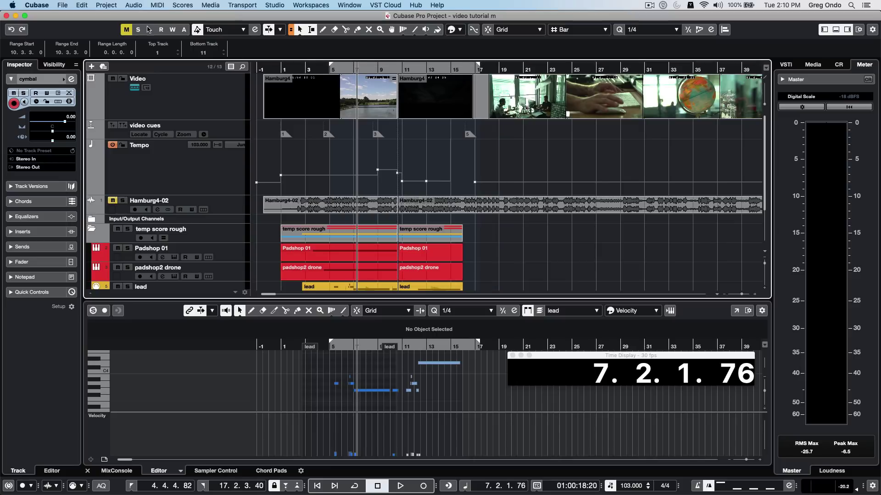
left_click(65, 5)
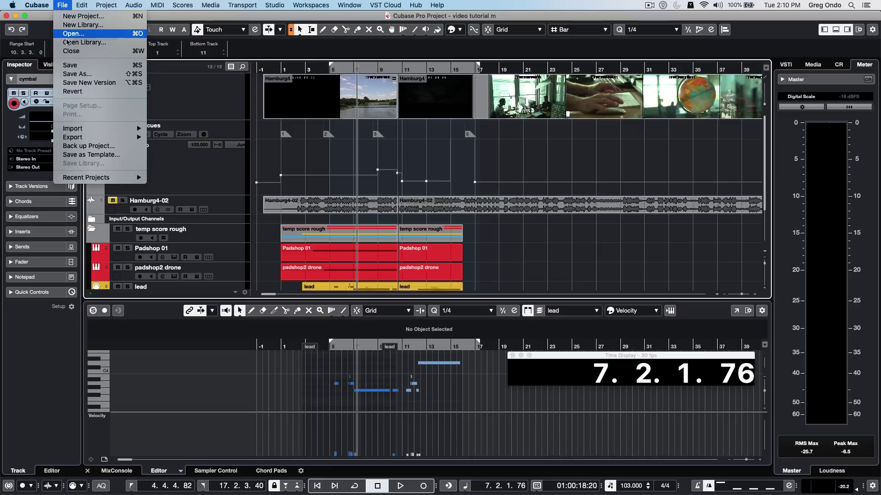
Export the video as Hamburg444 (MP4/H.264, with timecode) to the Desktop, without keeping the dialog open.
mouse_move(101, 138)
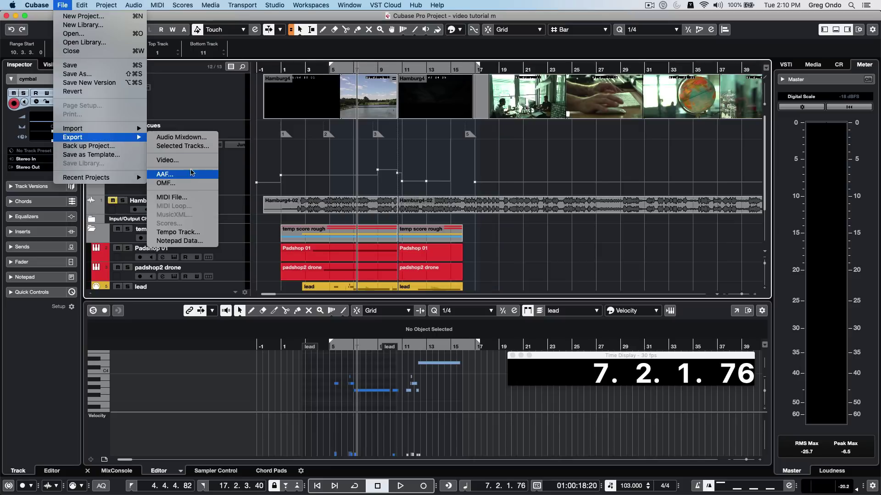
left_click(183, 160)
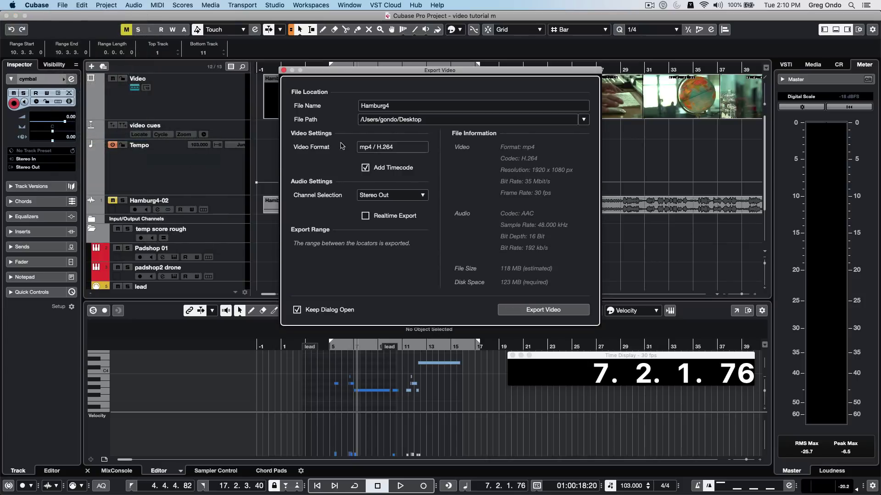
left_click(402, 106)
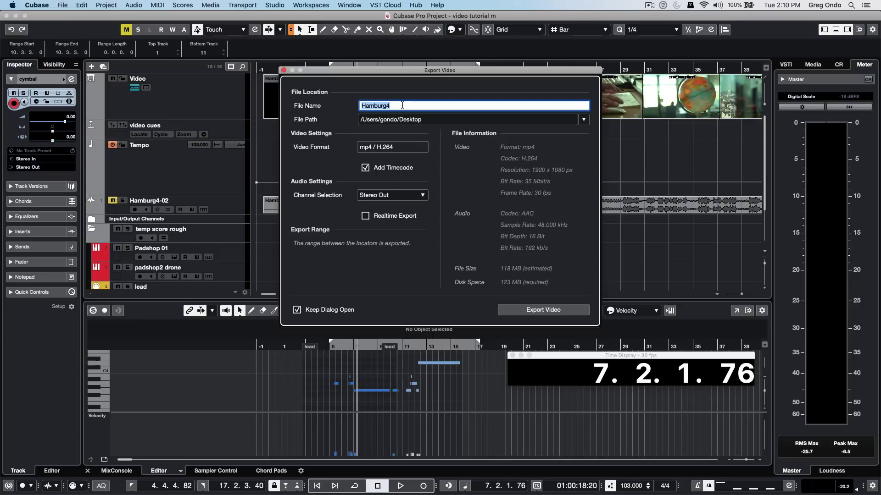
left_click(402, 106)
type("44")
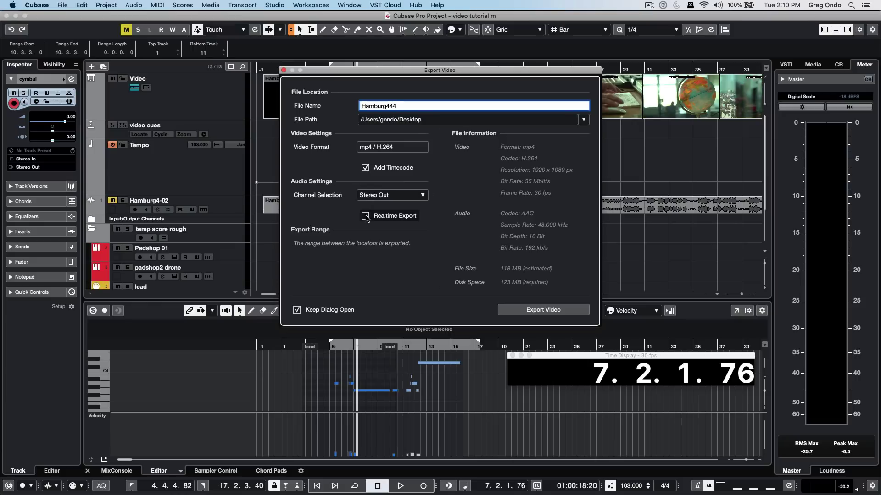
left_click(297, 310)
left_click(554, 311)
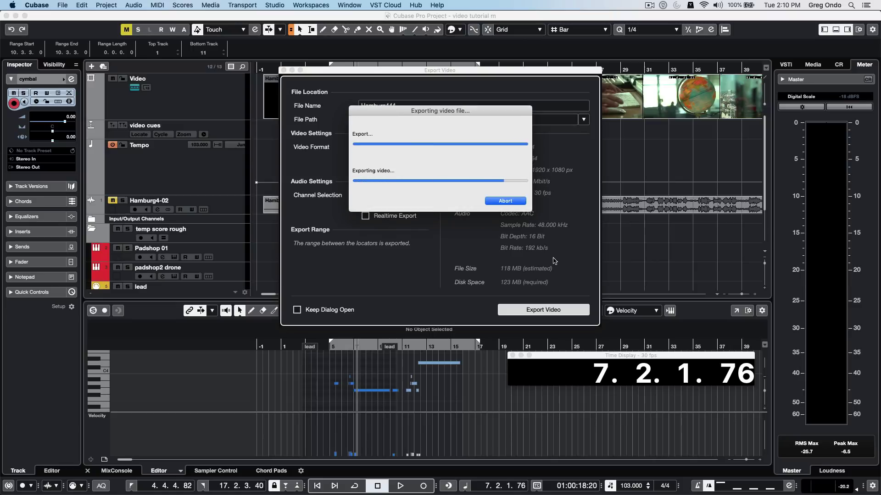
Switch to Finder and open Hamburg444.mp4 from the Desktop.
key("super+Tab")
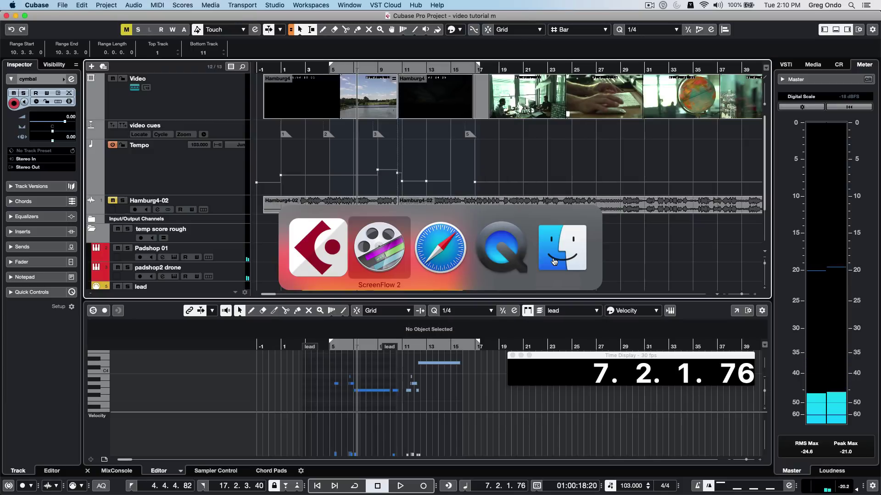
key("super+Tab")
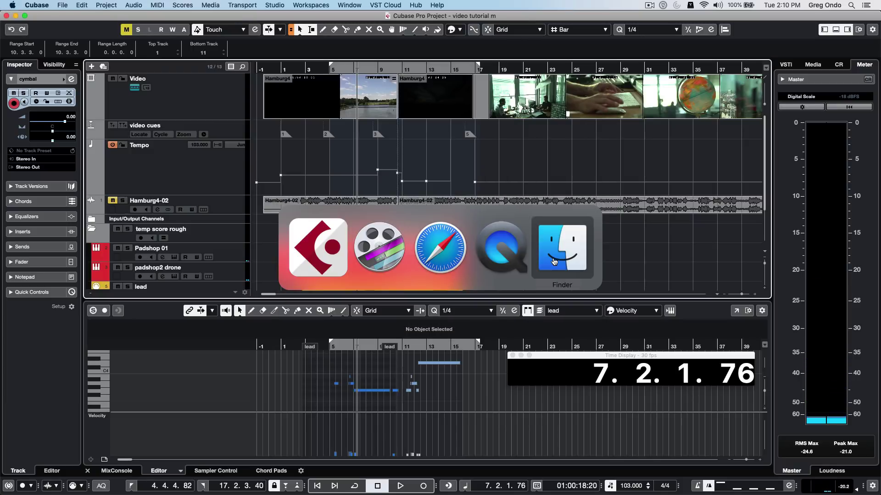
key("super+Tab")
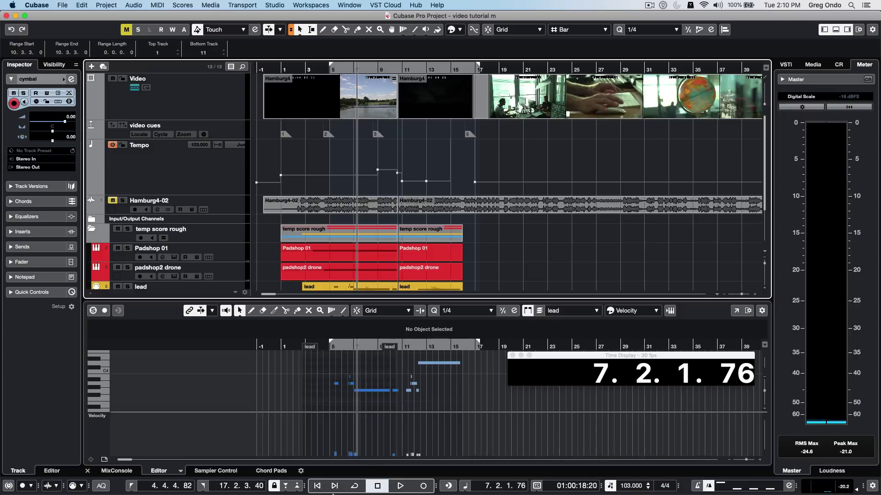
mouse_move(333, 494)
left_click(325, 478)
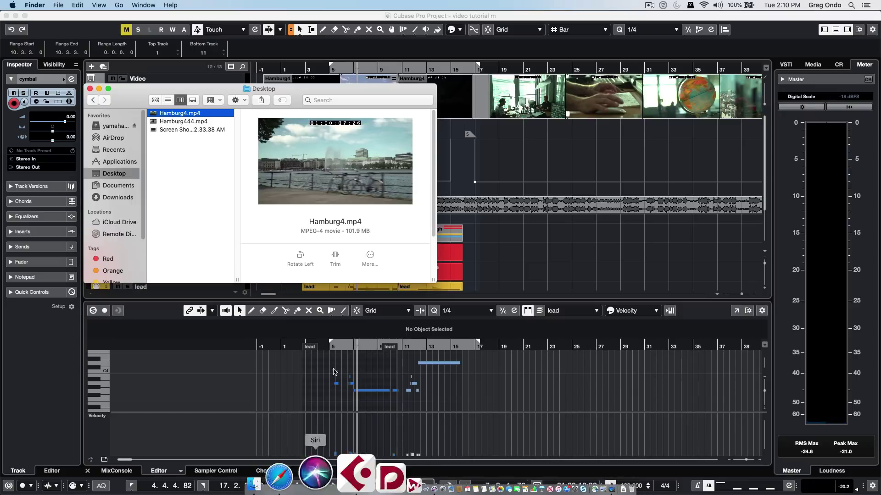
double_click(198, 122)
Play and pause Hamburg444.mp4 in QuickTime to check the timecode, then switch away.
key("space")
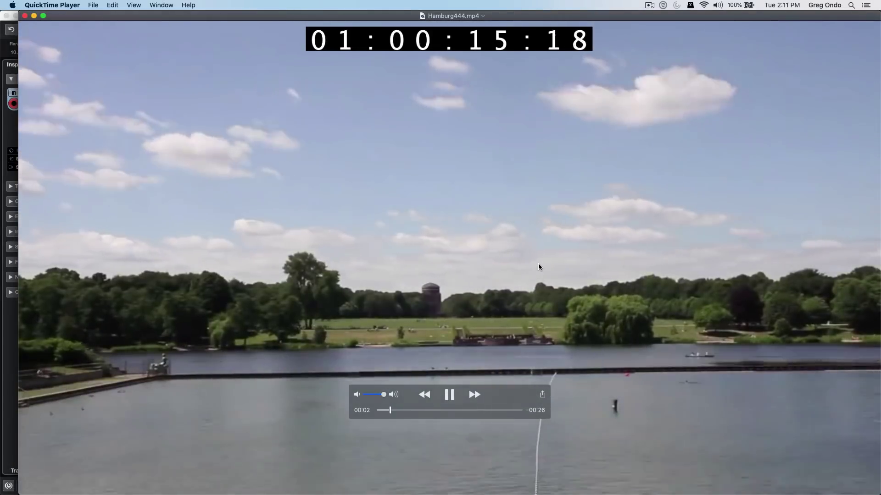
key("space")
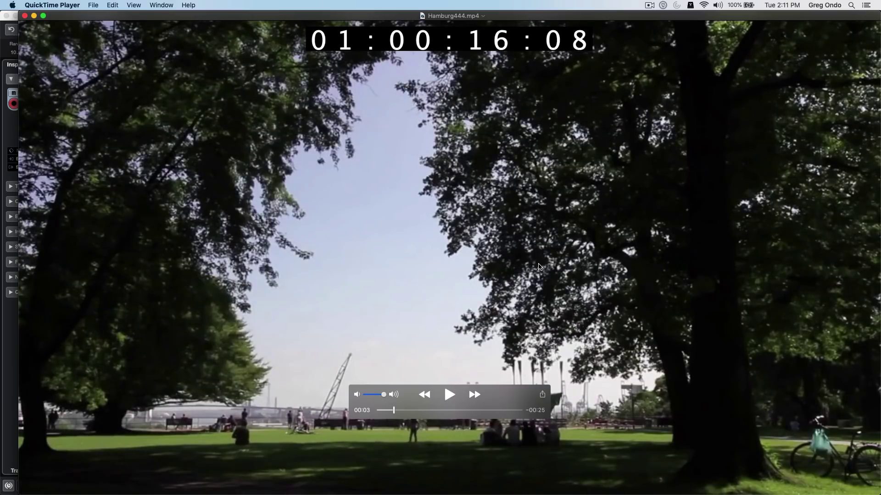
key("super+Tab")
key("super+Tab")
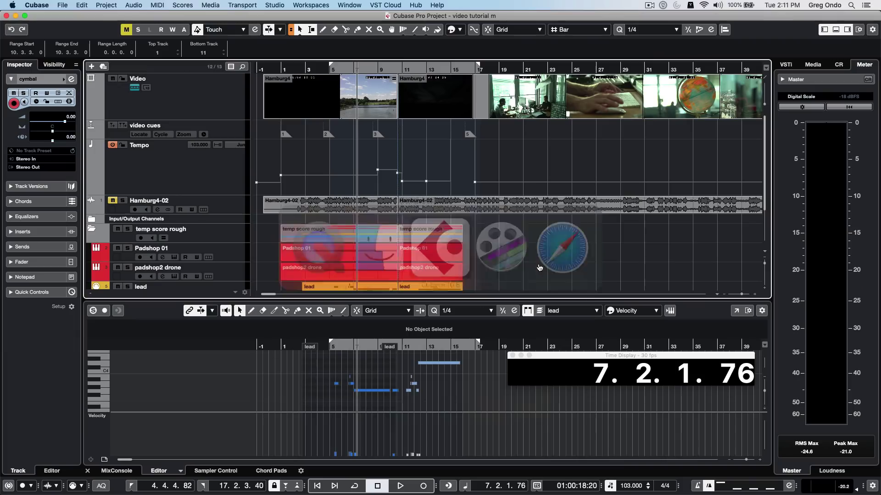